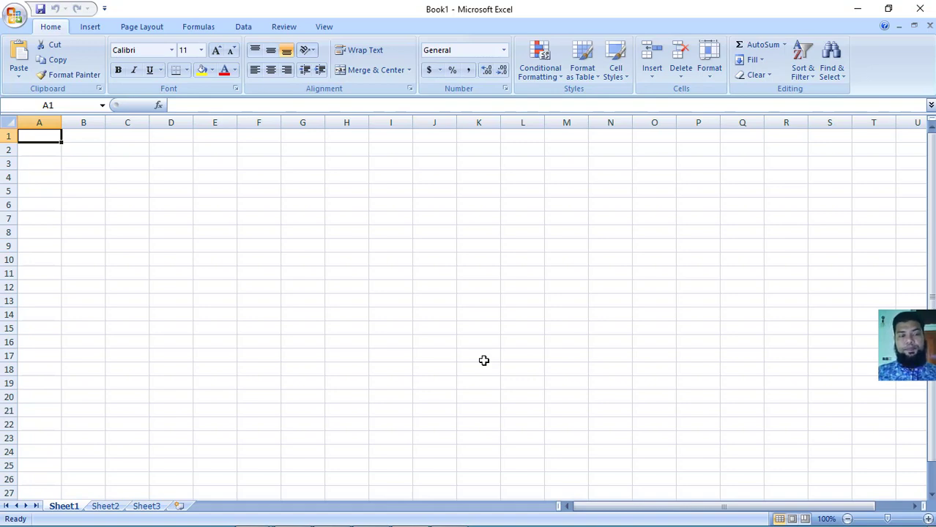
Examine how column B and row 3 intersect at cell B3, along with the neighbouring cells C3 and D3.
{"action": "left_click", "coordinate": [87, 121]}
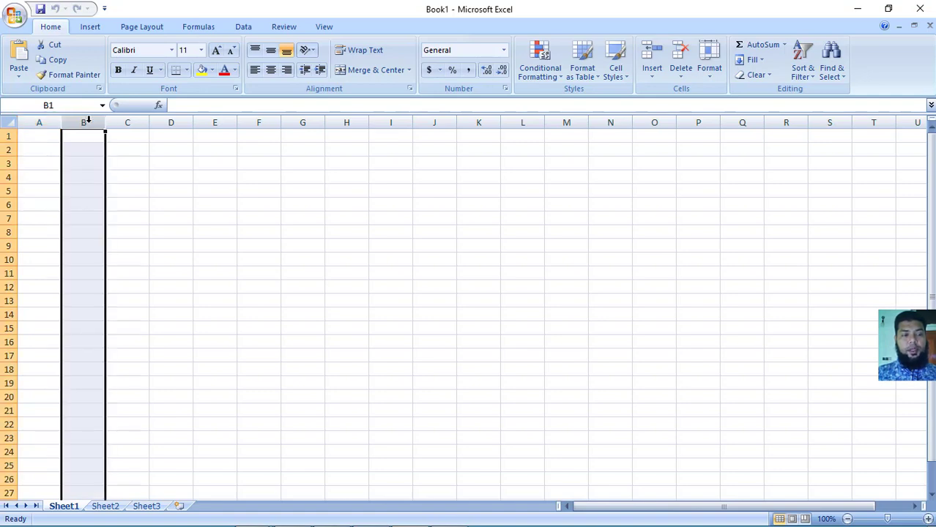
{"action": "left_click", "coordinate": [9, 164]}
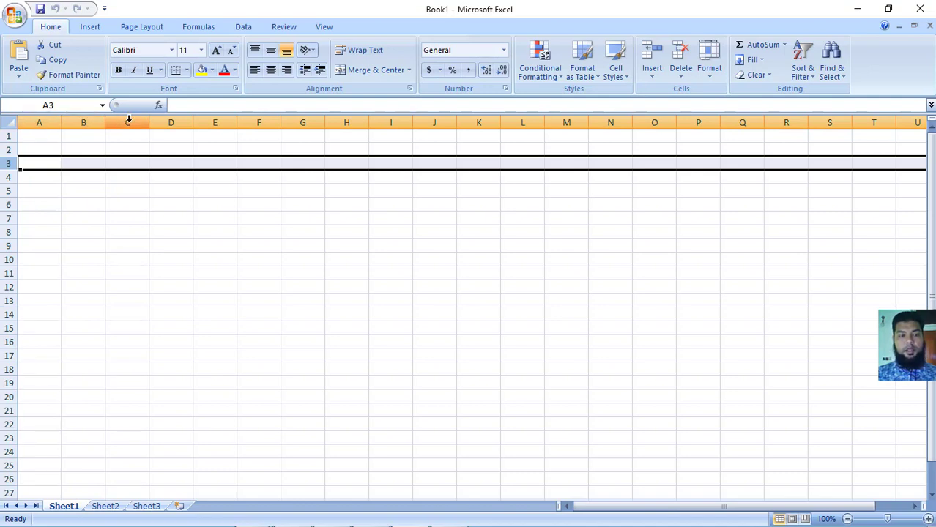
{"action": "left_click", "coordinate": [90, 119]}
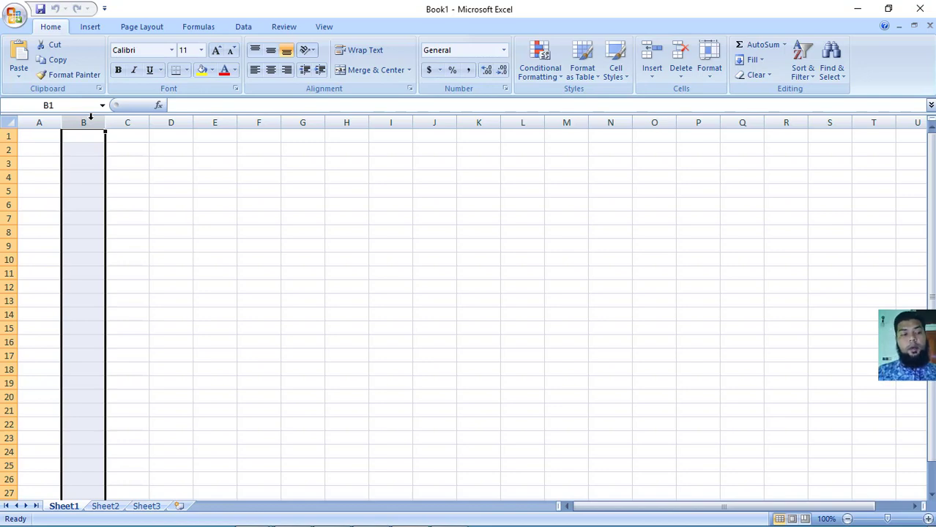
{"action": "left_click", "coordinate": [6, 163]}
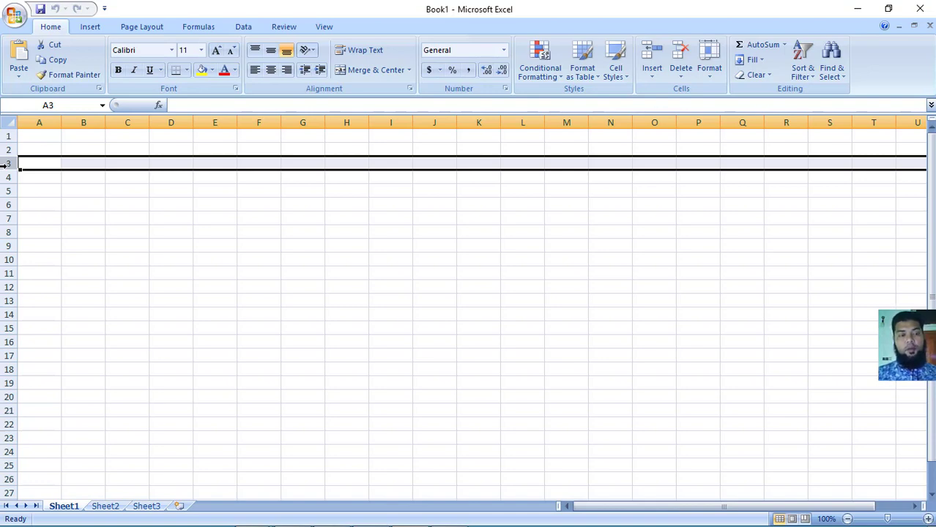
{"action": "left_click", "coordinate": [68, 165]}
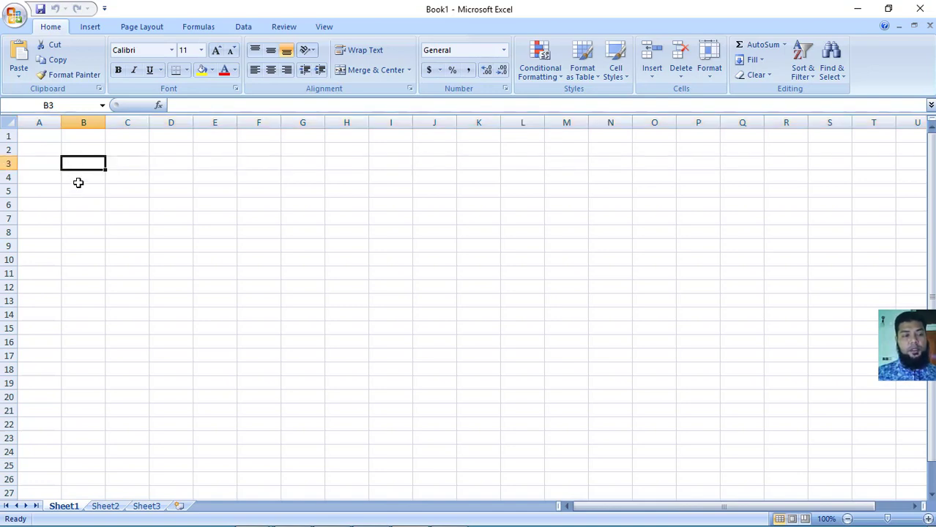
{"action": "left_click", "coordinate": [121, 162]}
{"action": "left_click", "coordinate": [167, 162]}
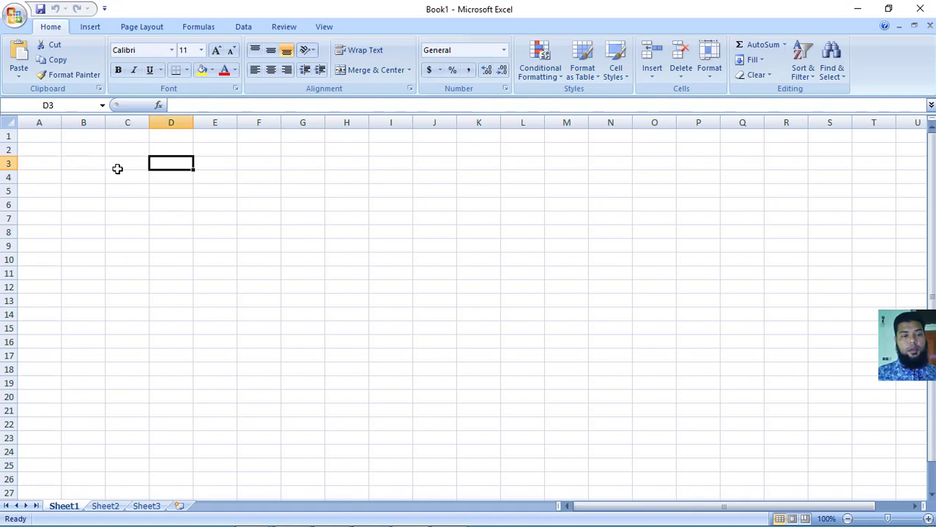
{"action": "left_click", "coordinate": [117, 163]}
{"action": "left_click", "coordinate": [83, 162]}
{"action": "left_click", "coordinate": [152, 159]}
{"action": "left_click", "coordinate": [111, 167]}
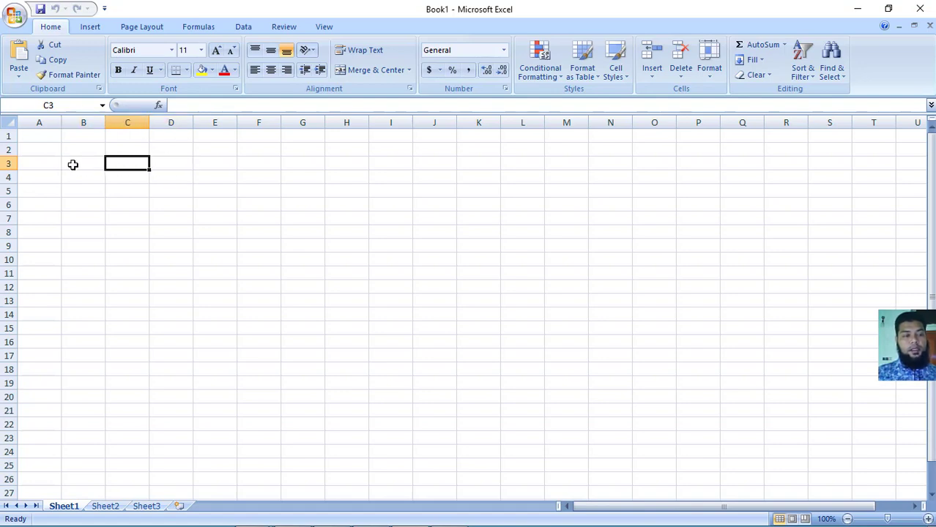
{"action": "left_click", "coordinate": [72, 165]}
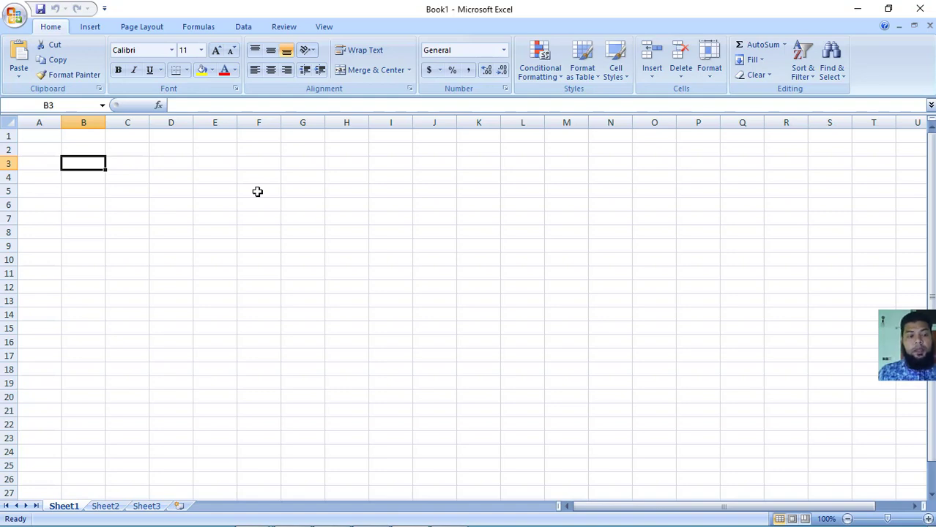
Enter the title বাজার তালিকা in cell D4 and set its font size to 18.
{"action": "left_click_drag", "start_coordinate": [169, 176], "coordinate": [262, 177]}
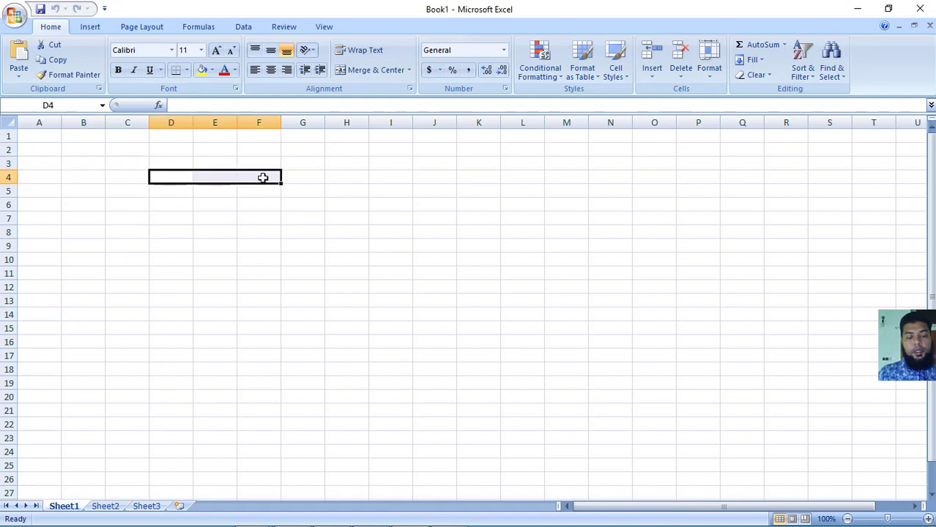
{"action": "left_click", "coordinate": [176, 178]}
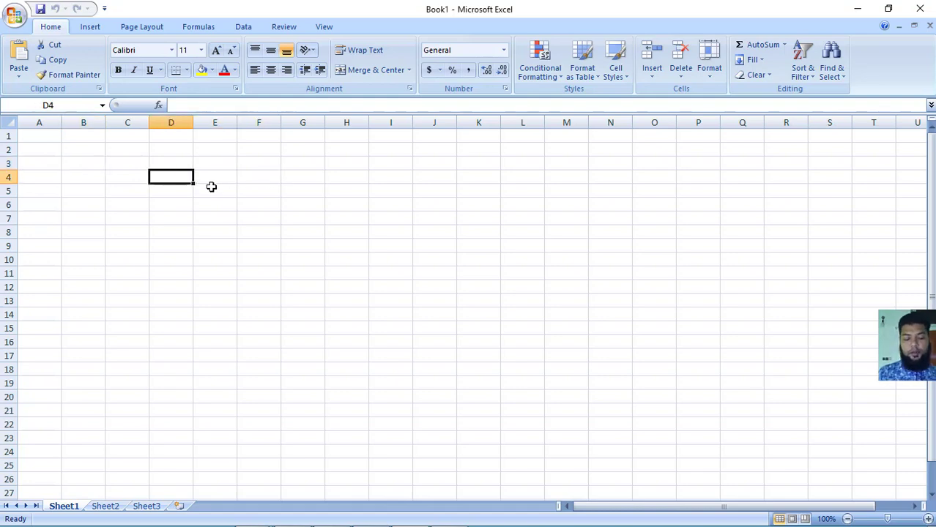
{"action": "type", "text": "evRvi ZvwjKv"}
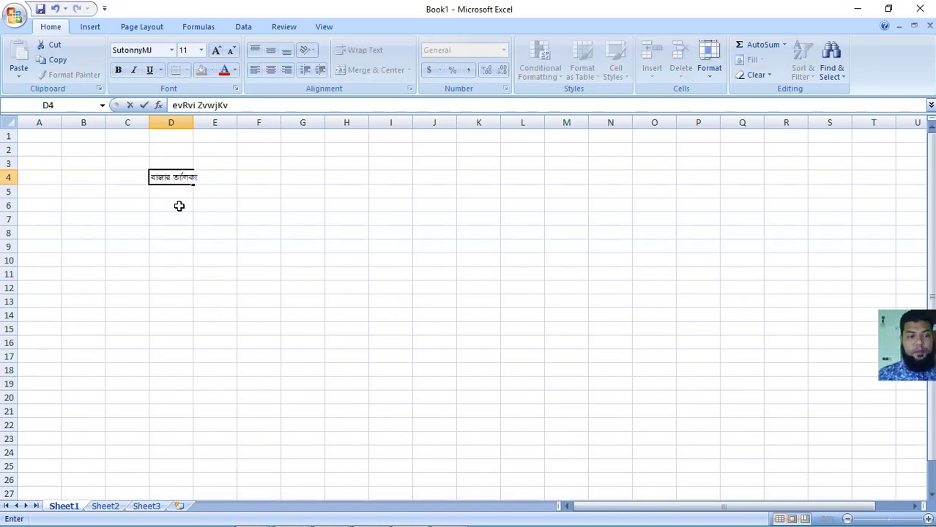
{"action": "key", "text": "Return"}
{"action": "left_click", "coordinate": [178, 176]}
{"action": "left_click", "coordinate": [202, 50]}
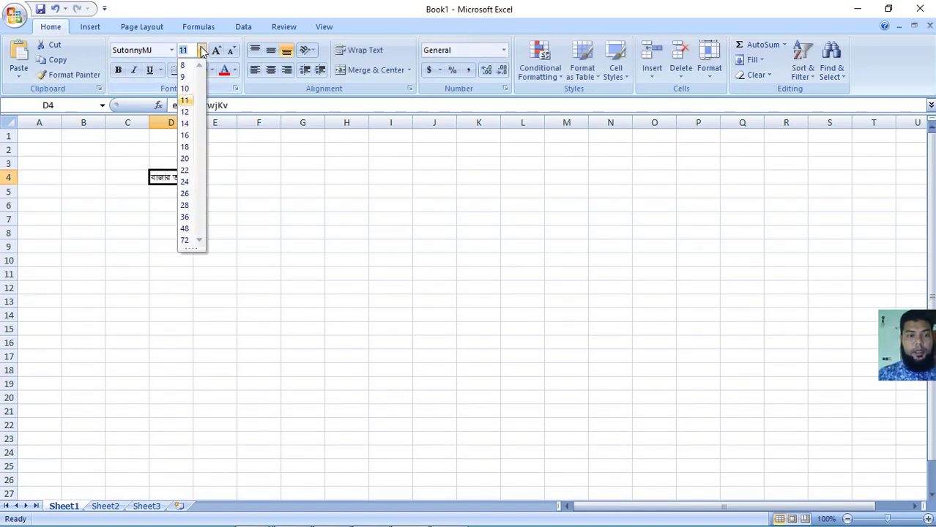
{"action": "left_click", "coordinate": [187, 147]}
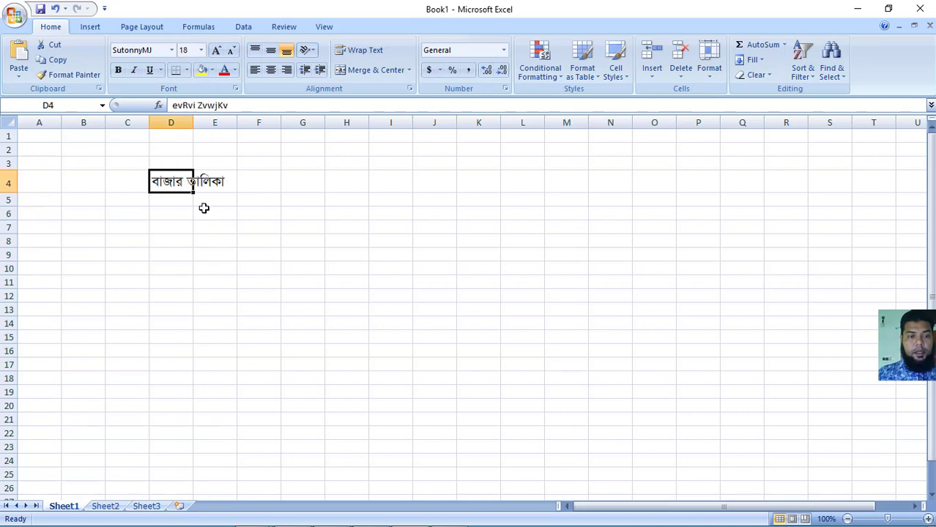
{"action": "left_click", "coordinate": [128, 214]}
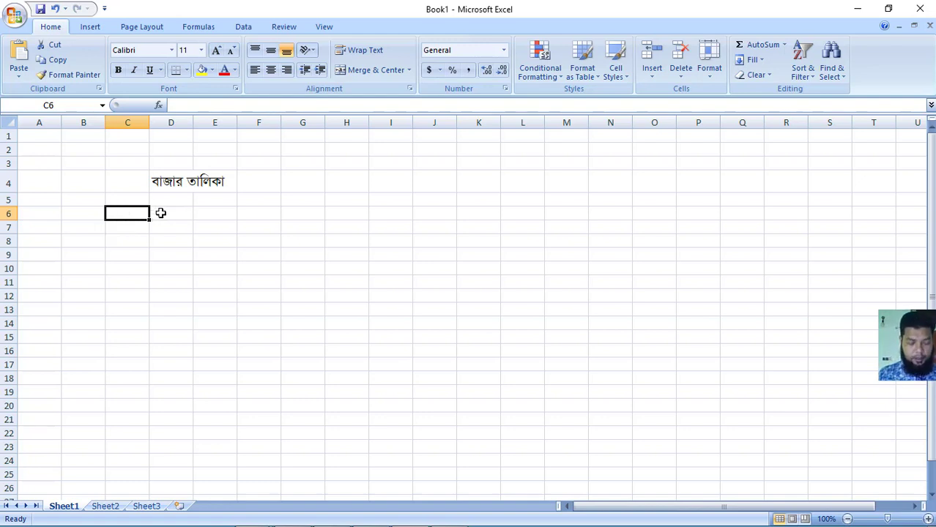
{"action": "left_click", "coordinate": [161, 212]}
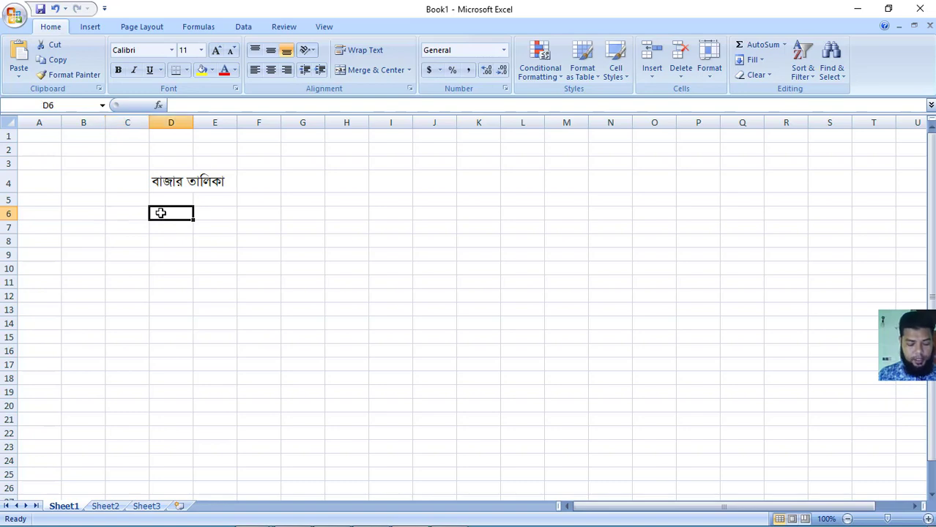
{"action": "left_click", "coordinate": [232, 212]}
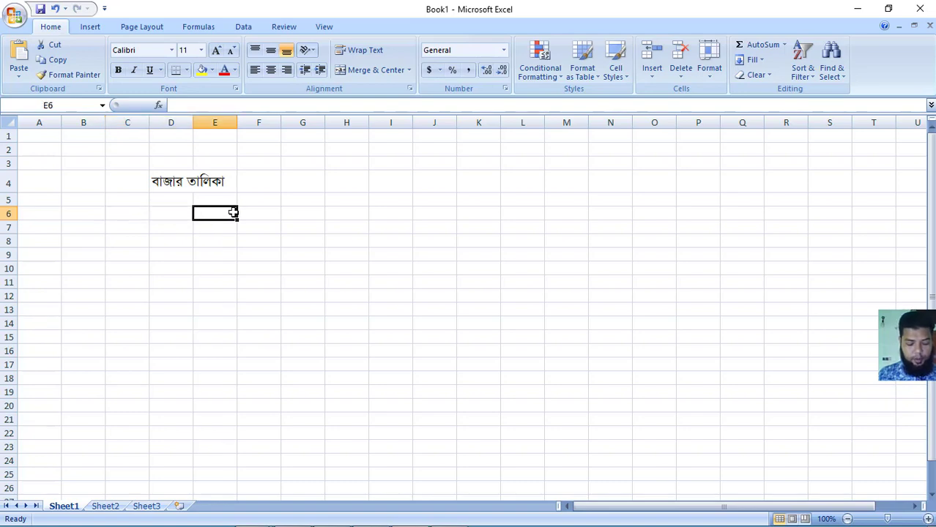
{"action": "left_click", "coordinate": [126, 215]}
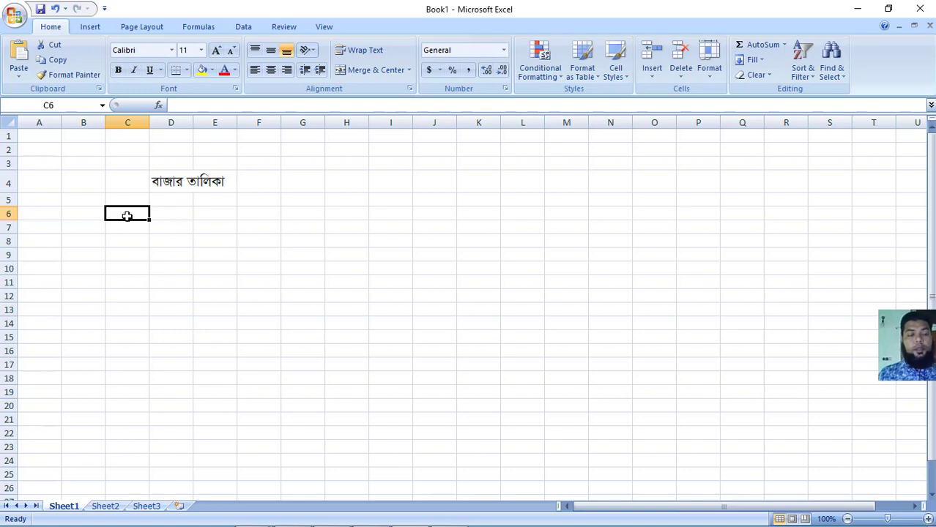
{"action": "left_click", "coordinate": [168, 217]}
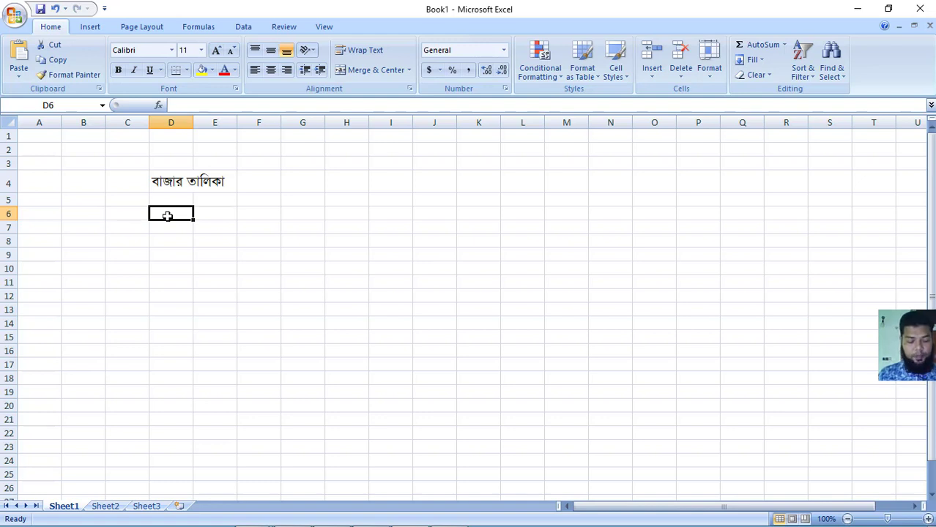
Enter the first column heading নাম in cell C6.
{"action": "left_click", "coordinate": [135, 214]}
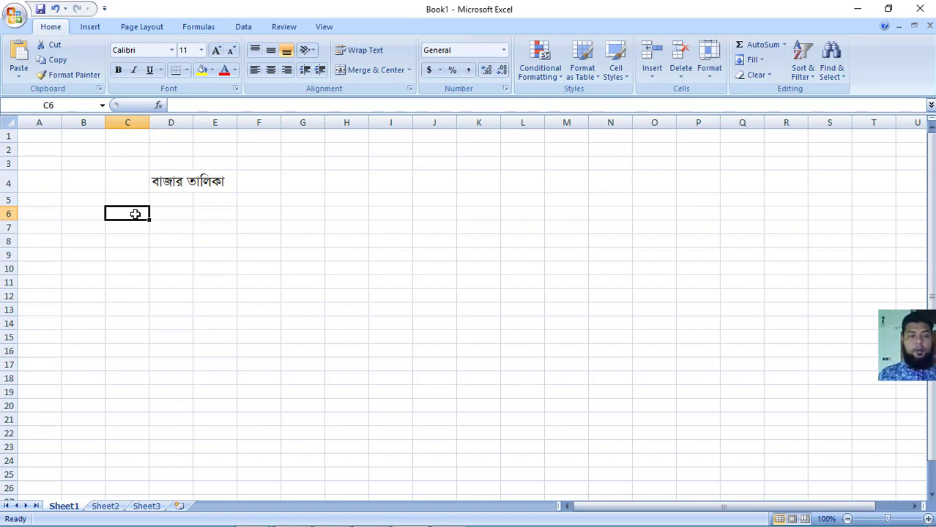
{"action": "type", "text": "e"}
{"action": "key", "text": "BackSpace"}
{"action": "key", "text": "BackSpace"}
{"action": "type", "text": "bvm"}
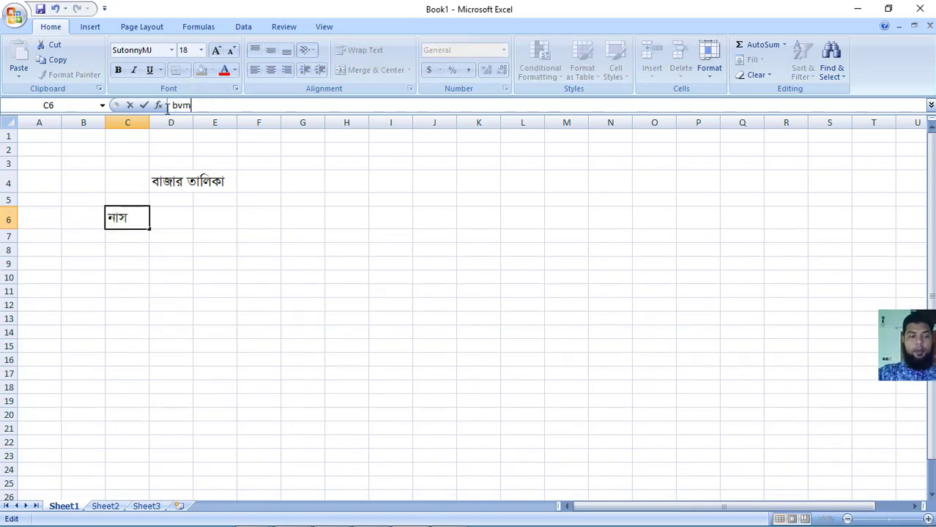
{"action": "key", "text": "BackSpace"}
{"action": "type", "text": "g"}
{"action": "key", "text": "Return"}
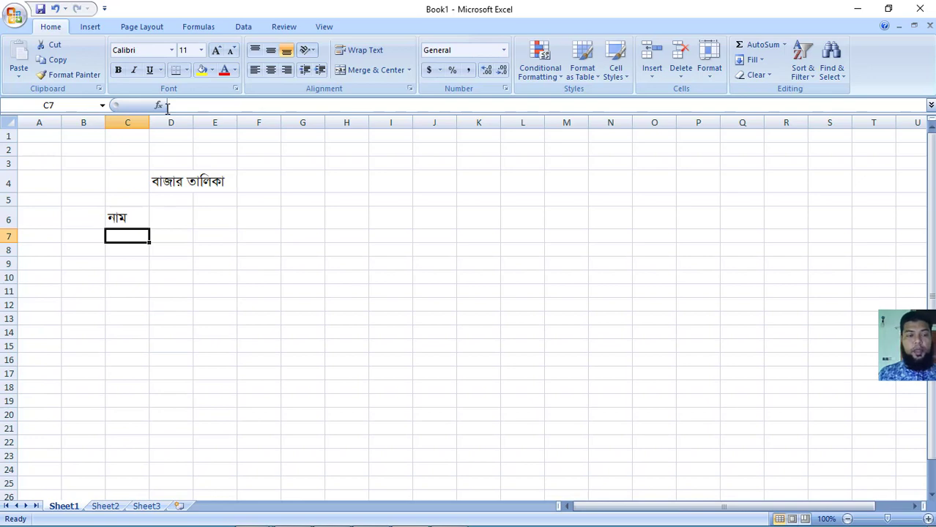
Enter the remaining column headings দাম, পরিমাণ and ফলাফল in cells D6, E6 and F6.
{"action": "left_click", "coordinate": [168, 217]}
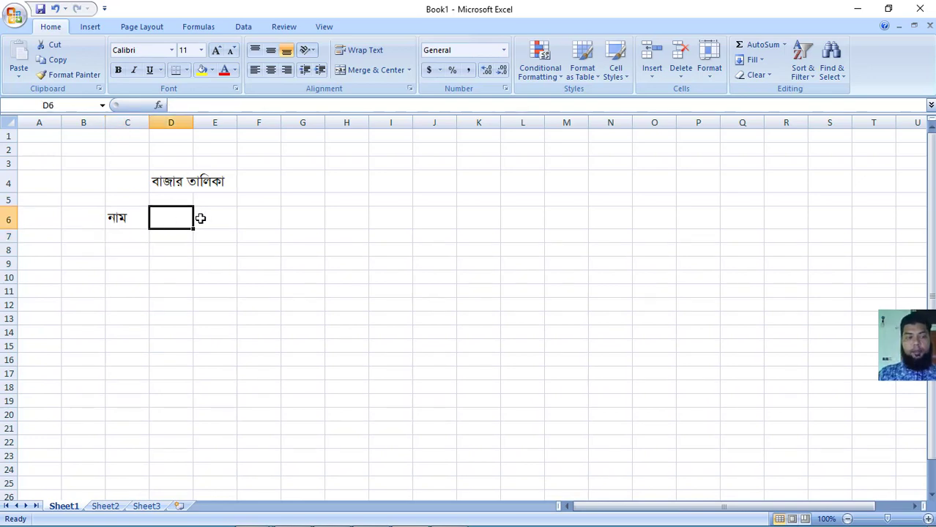
{"action": "type", "text": "`vg"}
{"action": "key", "text": "Tab"}
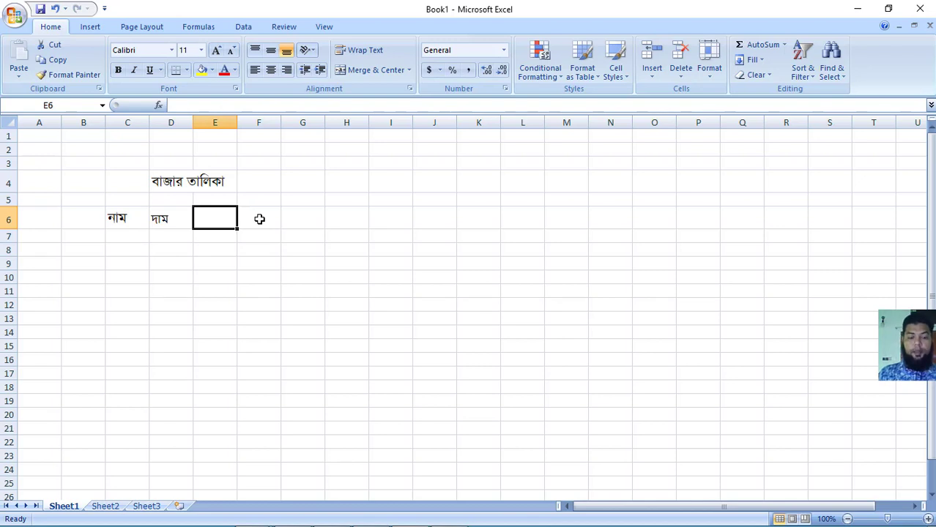
{"action": "type", "text": "cwigvY"}
{"action": "key", "text": "Tab"}
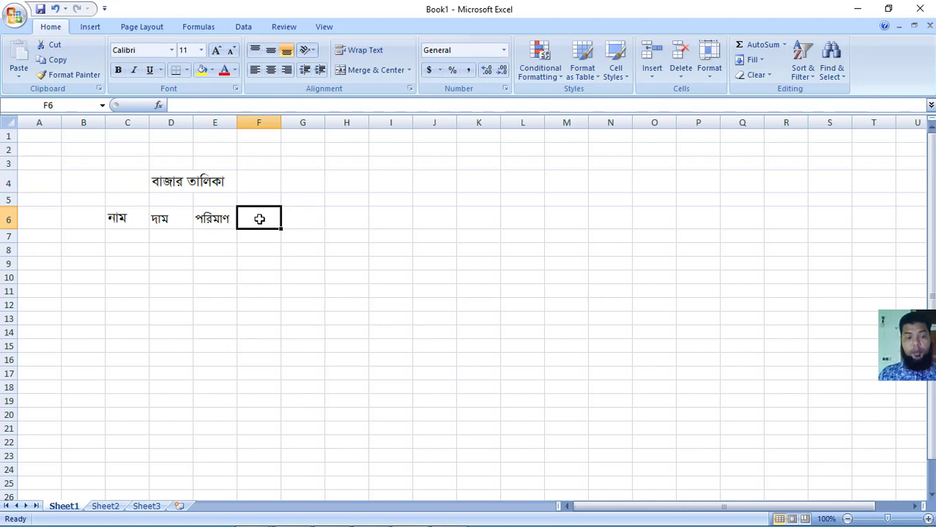
{"action": "type", "text": "djvdj"}
{"action": "key", "text": "Return"}
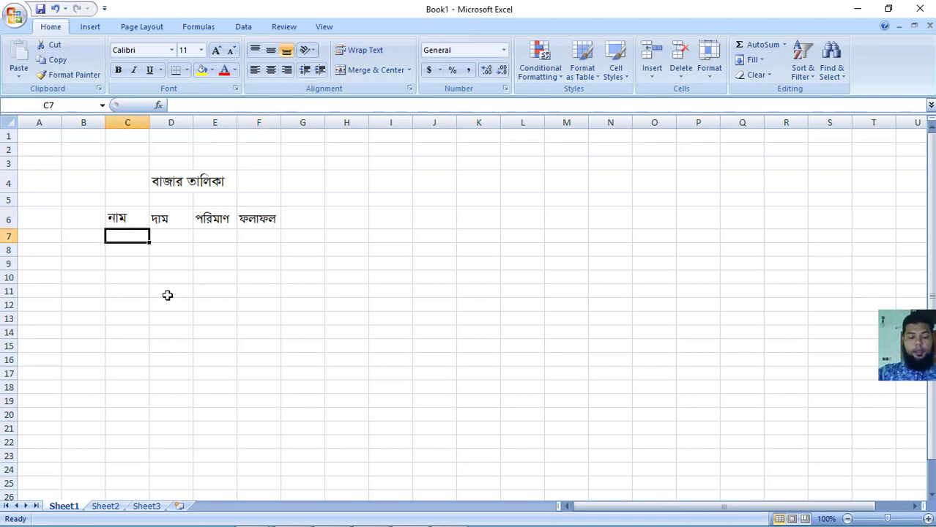
Fill in the first item row with চাল in C7, price ৪৪ in D7 and quantity ৪০ in E7.
{"action": "type", "text": "Pvj"}
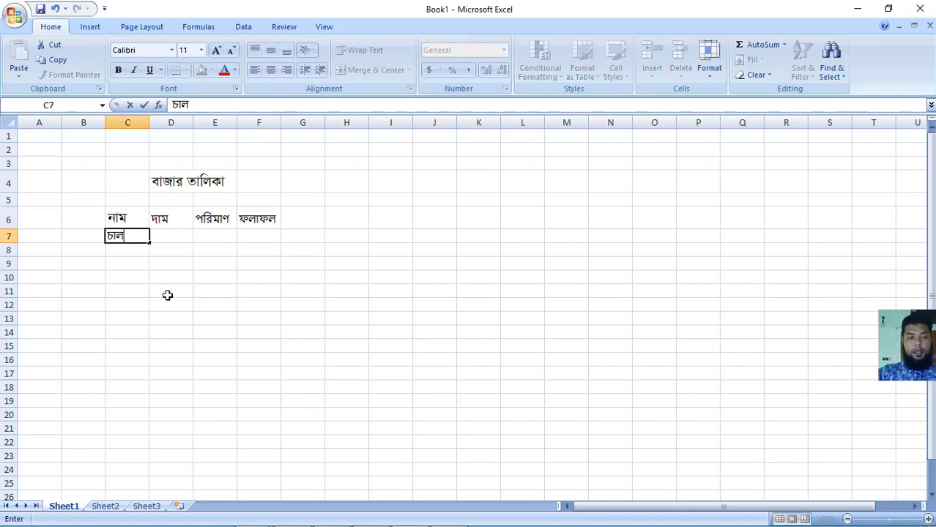
{"action": "key", "text": "Tab"}
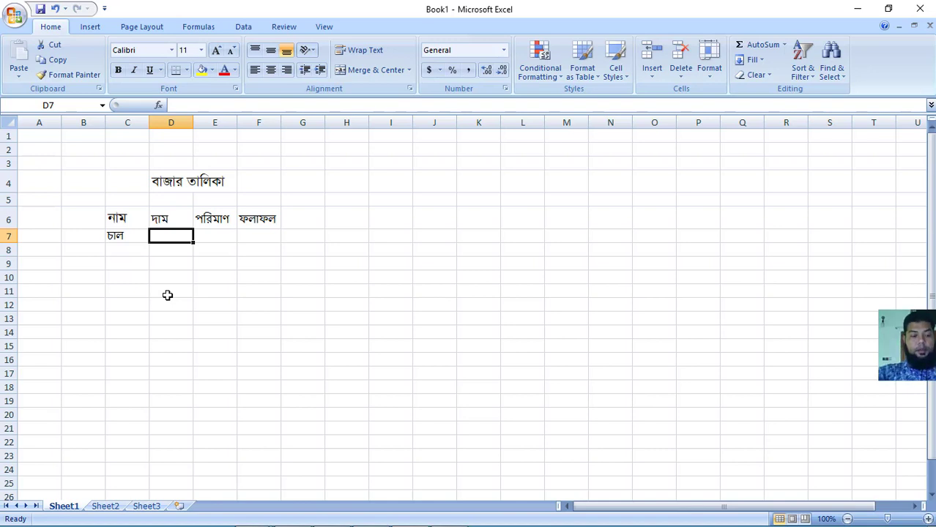
{"action": "type", "text": "44"}
{"action": "key", "text": "Tab"}
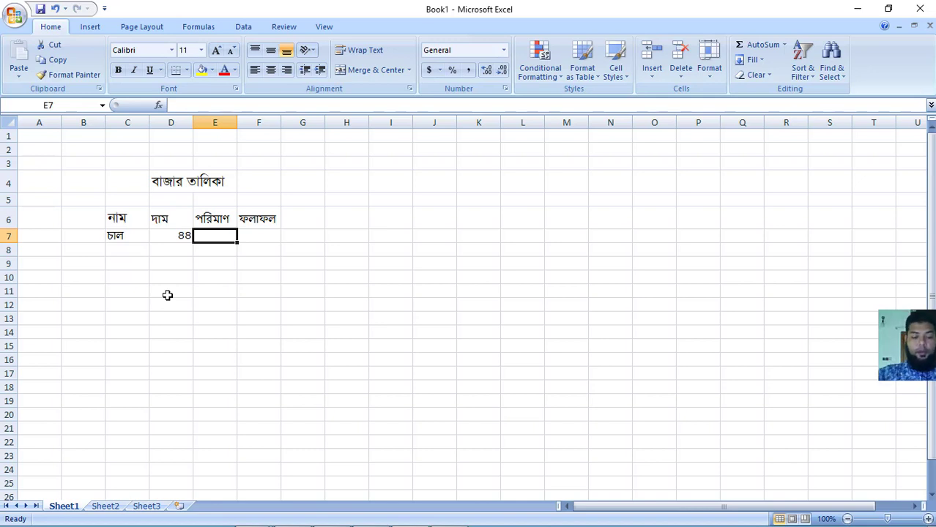
{"action": "type", "text": "৪০"}
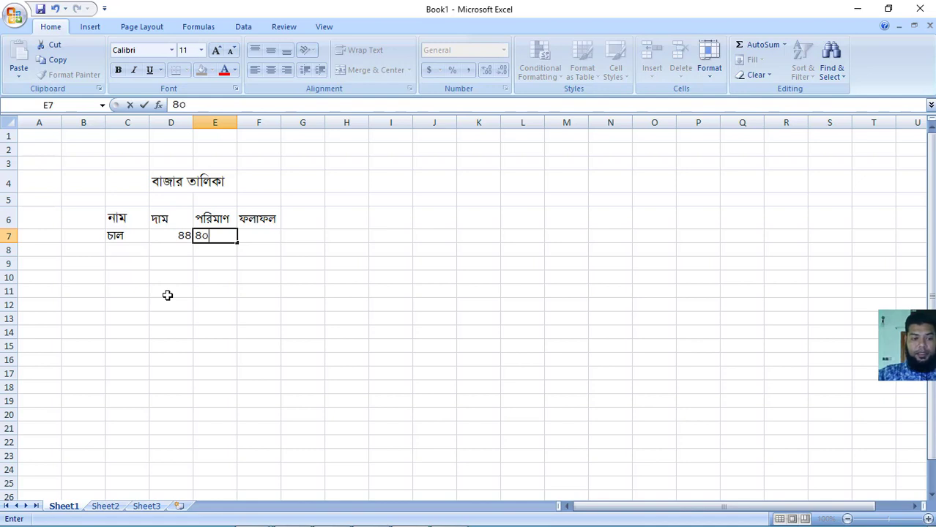
{"action": "key", "text": "Tab"}
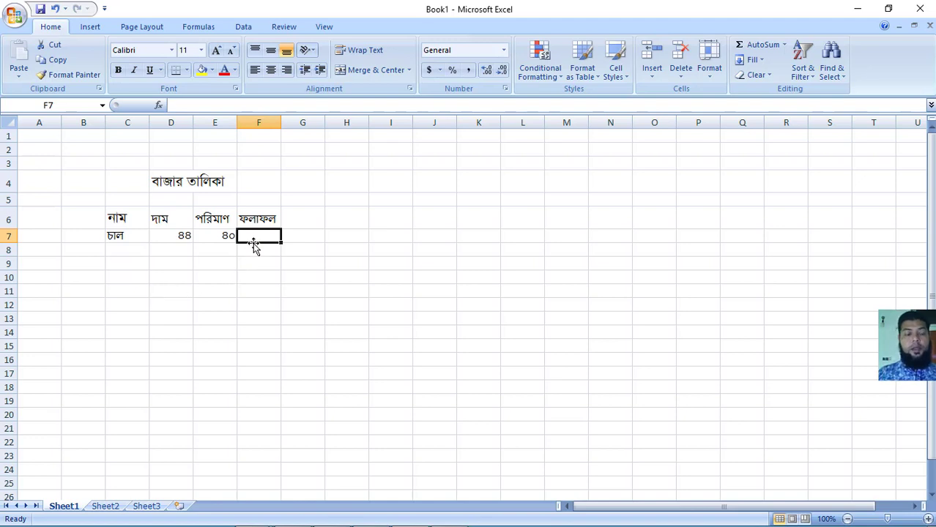
Calculate the চাল result in cell F7 by multiplying price and quantity with the formula =D7*E7.
{"action": "left_click", "coordinate": [187, 106]}
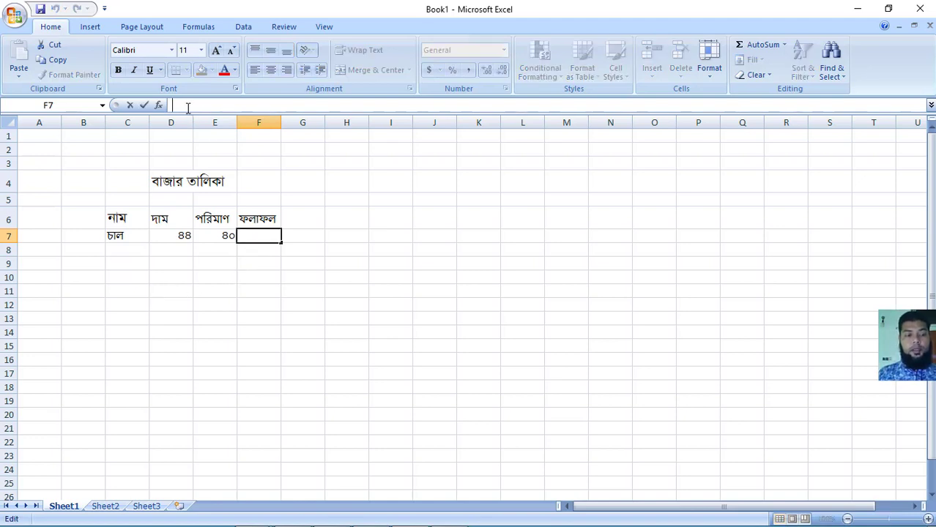
{"action": "type", "text": "="}
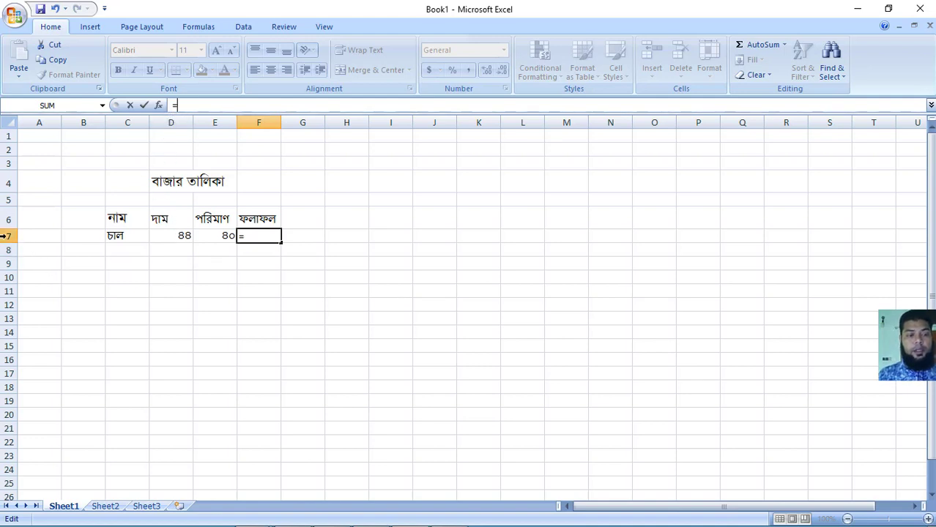
{"action": "left_click", "coordinate": [184, 237]}
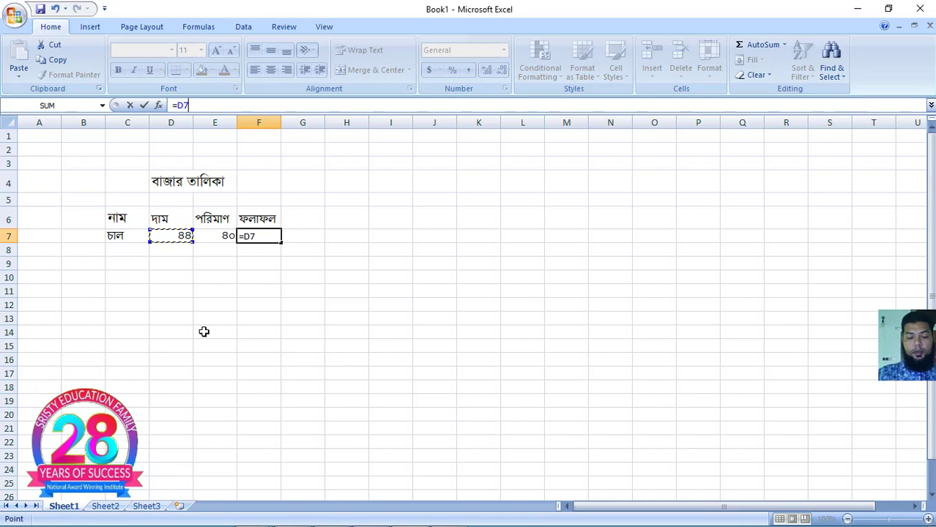
{"action": "type", "text": "8"}
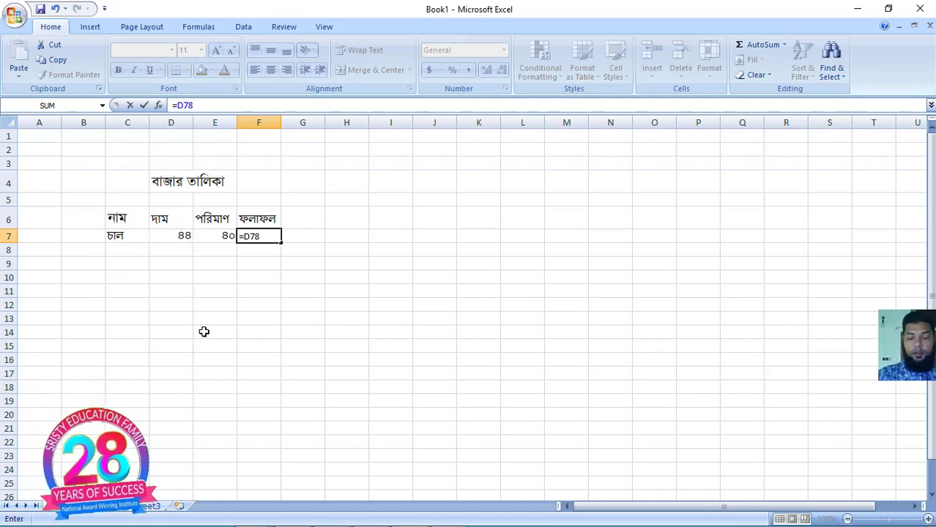
{"action": "key", "text": "BackSpace"}
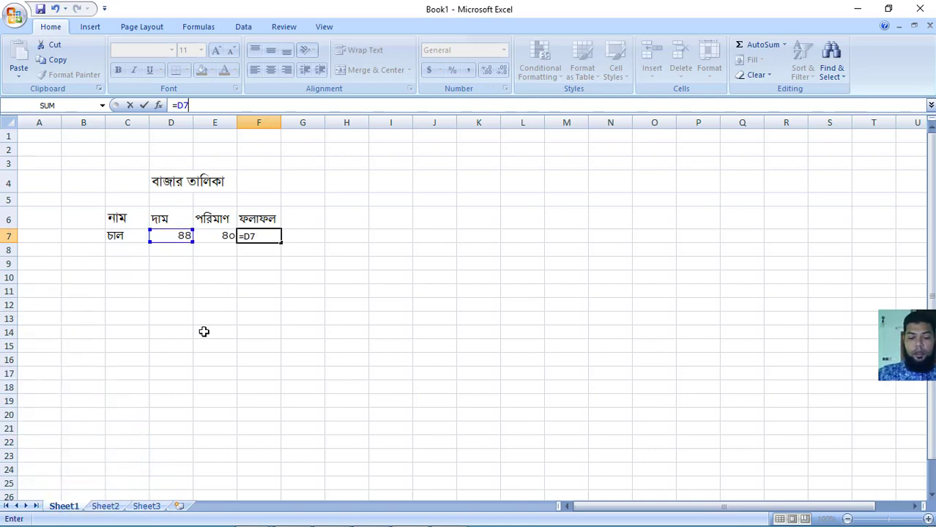
{"action": "type", "text": "*"}
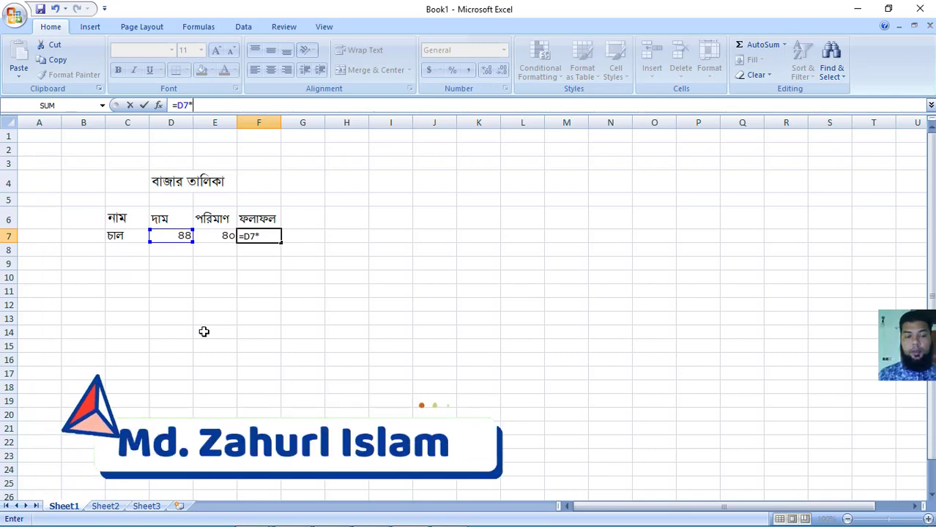
{"action": "left_click", "coordinate": [224, 236]}
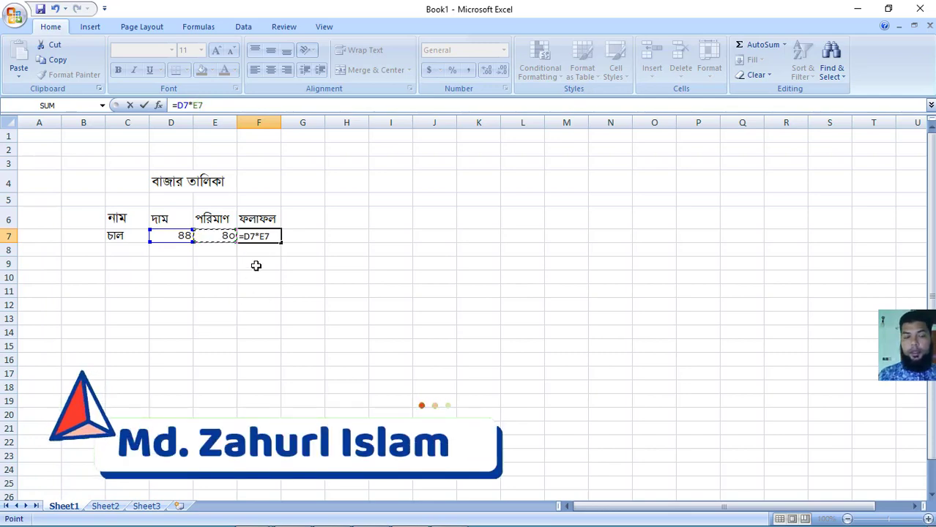
{"action": "key", "text": "Return"}
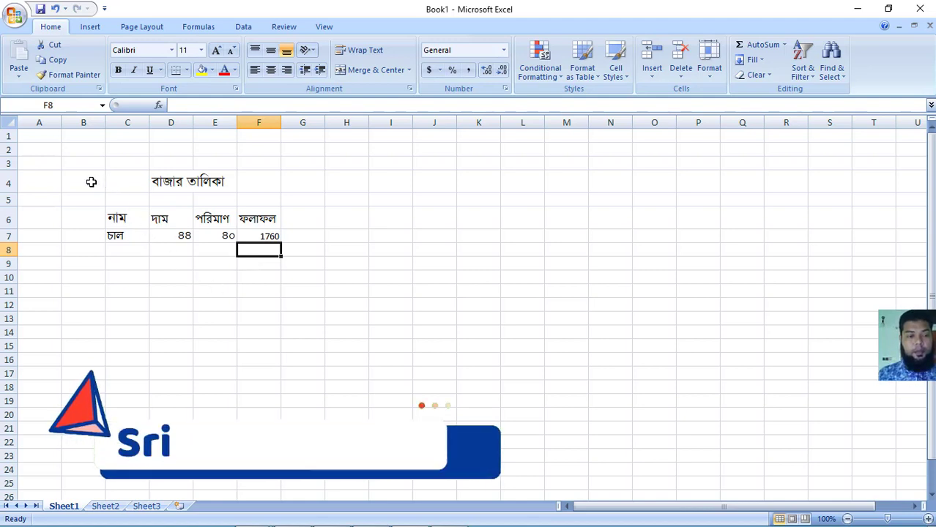
Copy the shopping list block C4:F7 and paste the duplicate starting at cell C11.
{"action": "left_click_drag", "start_coordinate": [129, 180], "coordinate": [250, 235]}
{"action": "key", "text": "ctrl+c"}
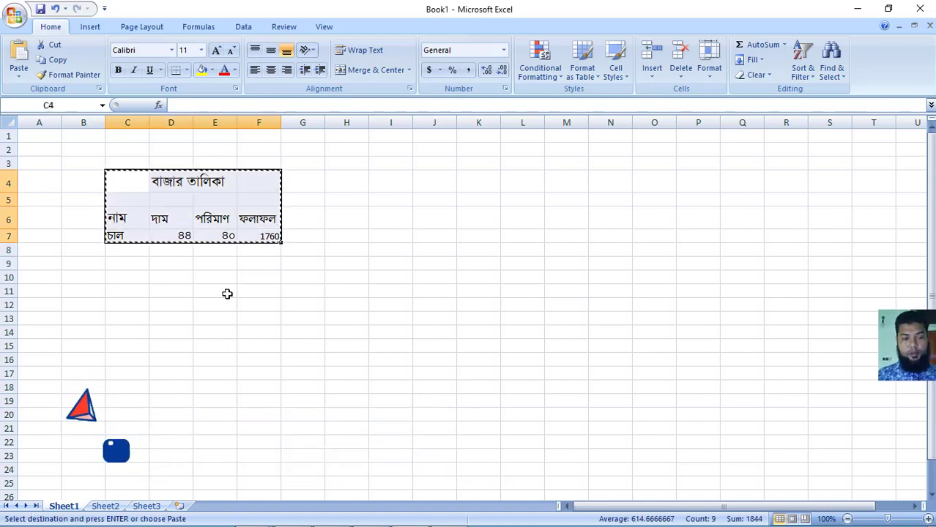
{"action": "left_click", "coordinate": [131, 287]}
{"action": "key", "text": "Return"}
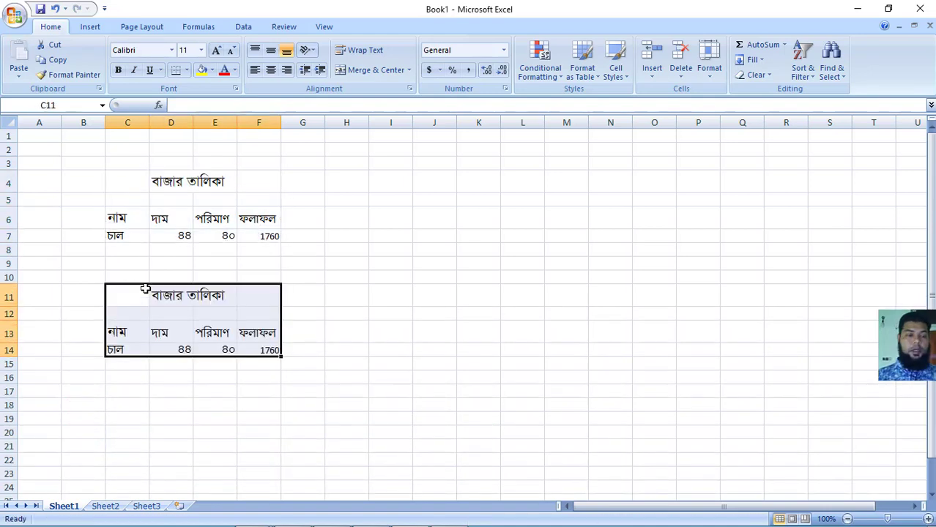
{"action": "left_click", "coordinate": [310, 314]}
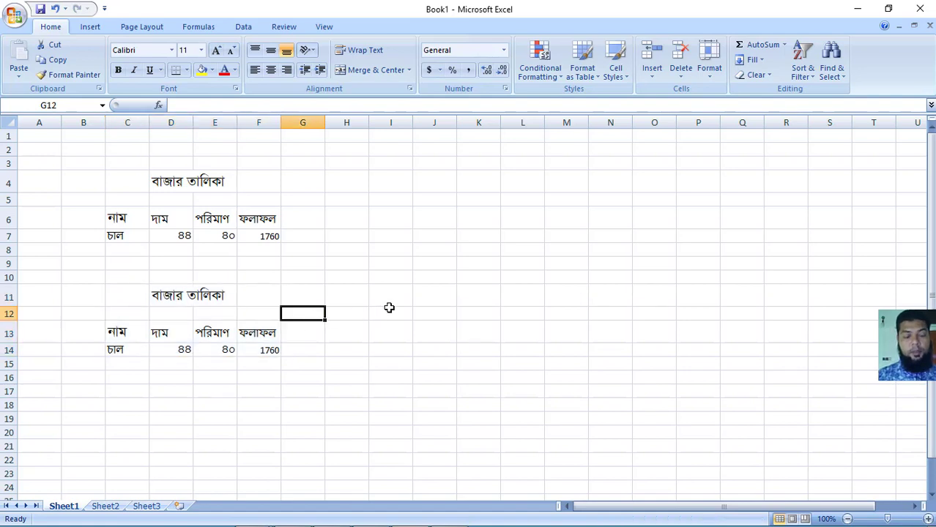
Clear the copied result formula from cell F14 in the duplicate list.
{"action": "scroll", "coordinate": [389, 308], "scroll_direction": "down", "scroll_amount": 1}
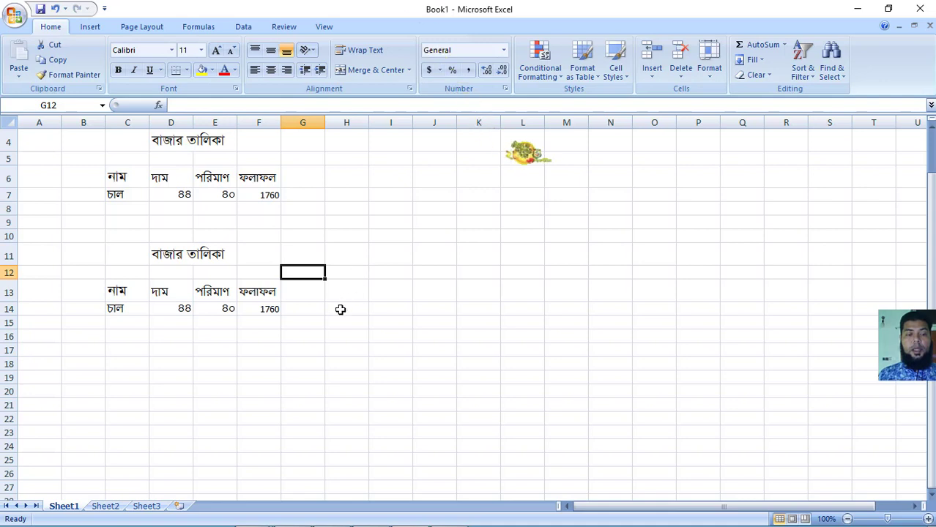
{"action": "left_click", "coordinate": [267, 309]}
{"action": "left_click_drag", "start_coordinate": [267, 310], "coordinate": [339, 324]}
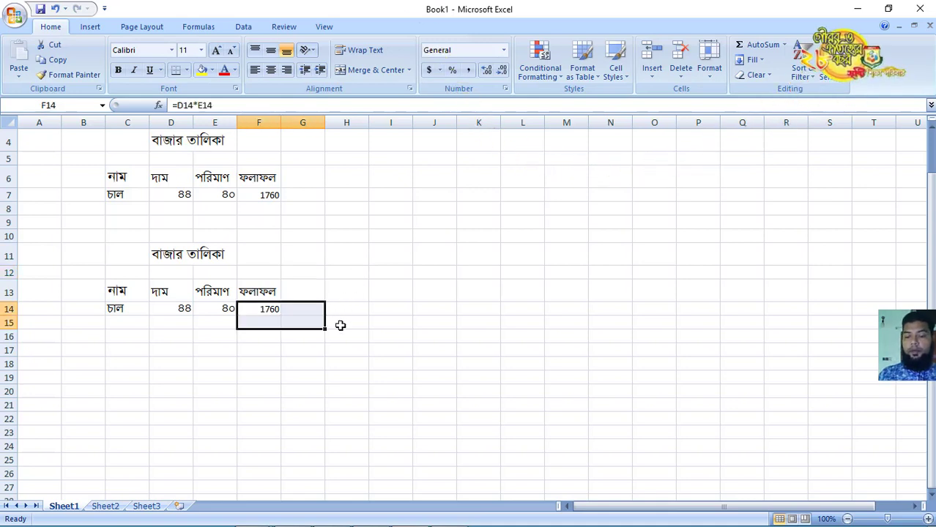
{"action": "key", "text": "Delete"}
Calculate the duplicate list's চাল result in cell F14 with the function =PRODUCT(D14:E14).
{"action": "left_click", "coordinate": [265, 312]}
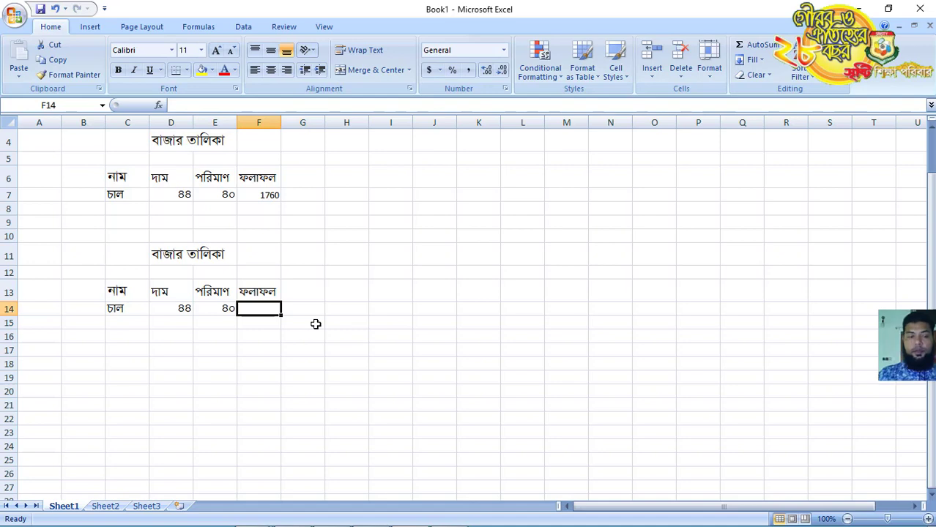
{"action": "type", "text": "="}
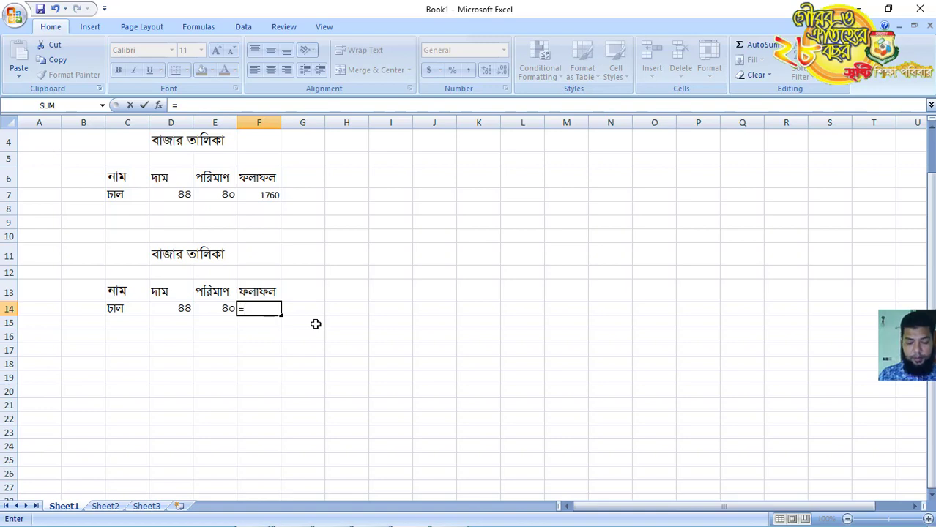
{"action": "type", "text": "p"}
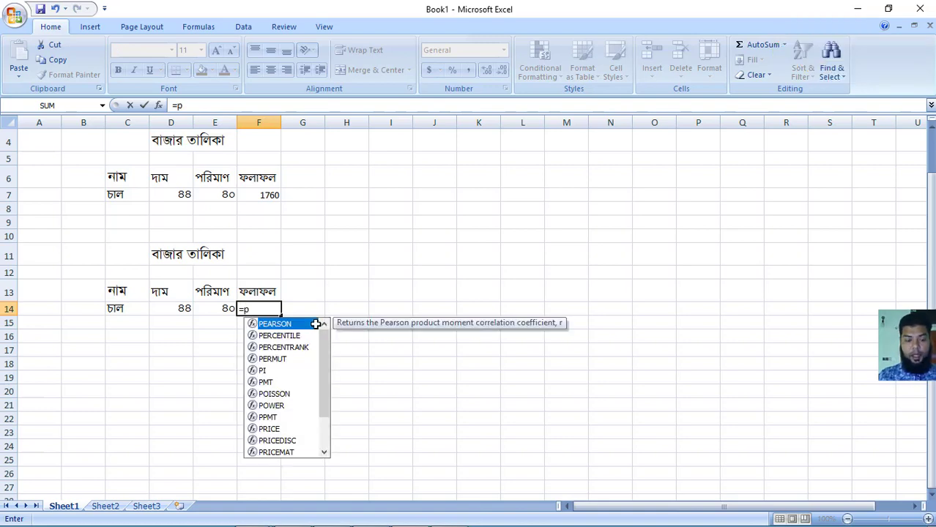
{"action": "type", "text": "r"}
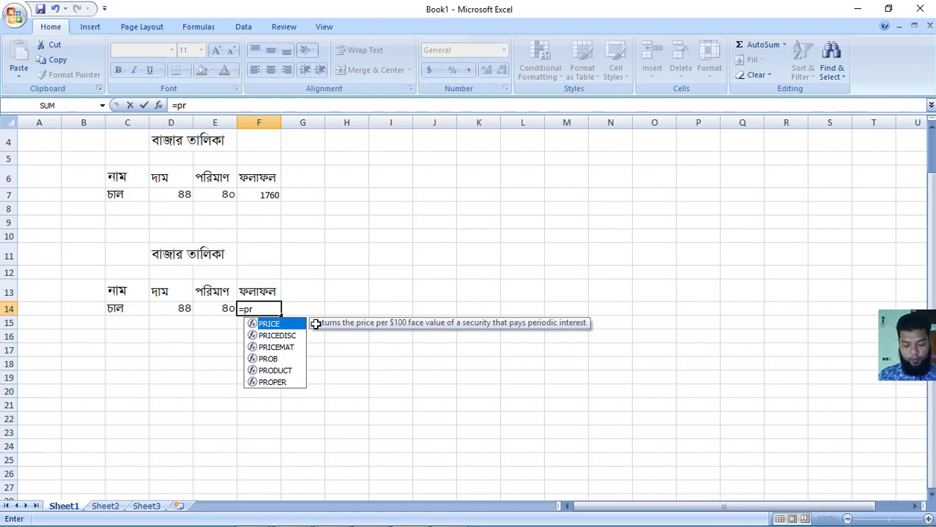
{"action": "type", "text": "o"}
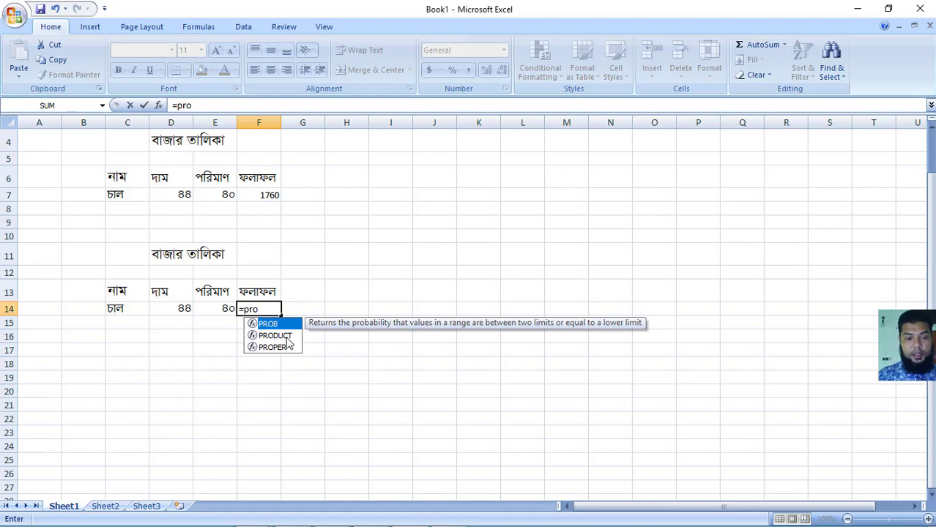
{"action": "left_click", "coordinate": [290, 338]}
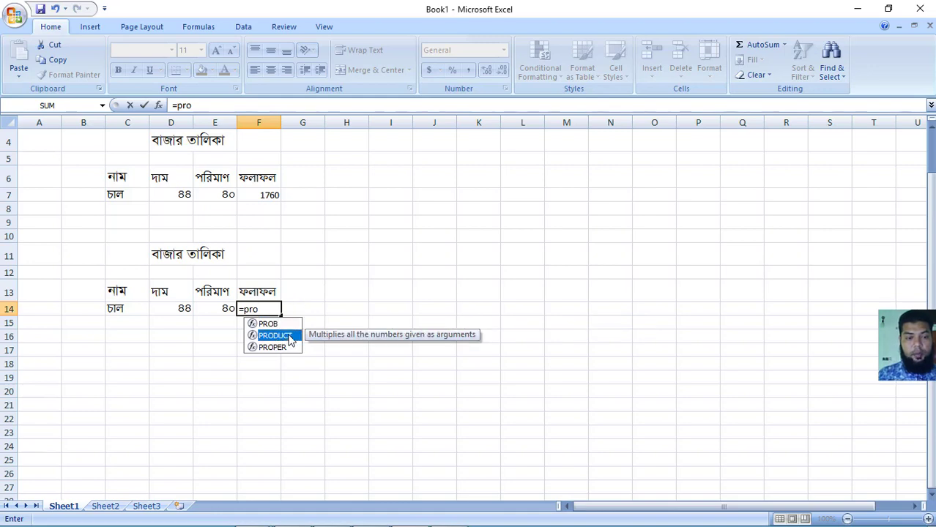
{"action": "left_click", "coordinate": [265, 309]}
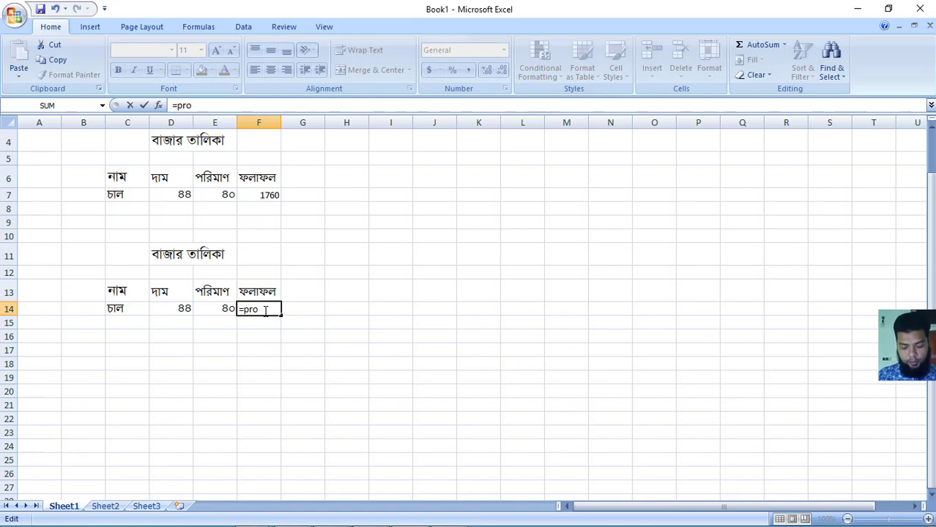
{"action": "type", "text": "d"}
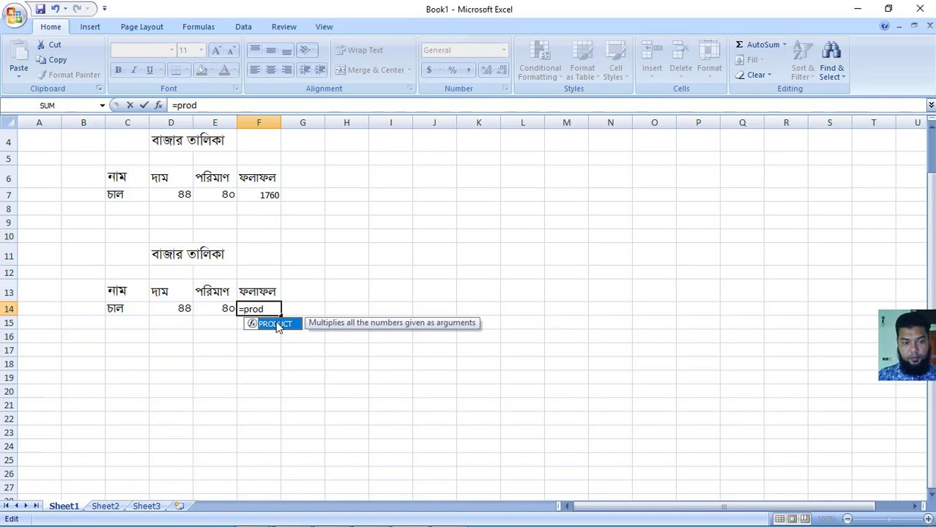
{"action": "double_click", "coordinate": [275, 323]}
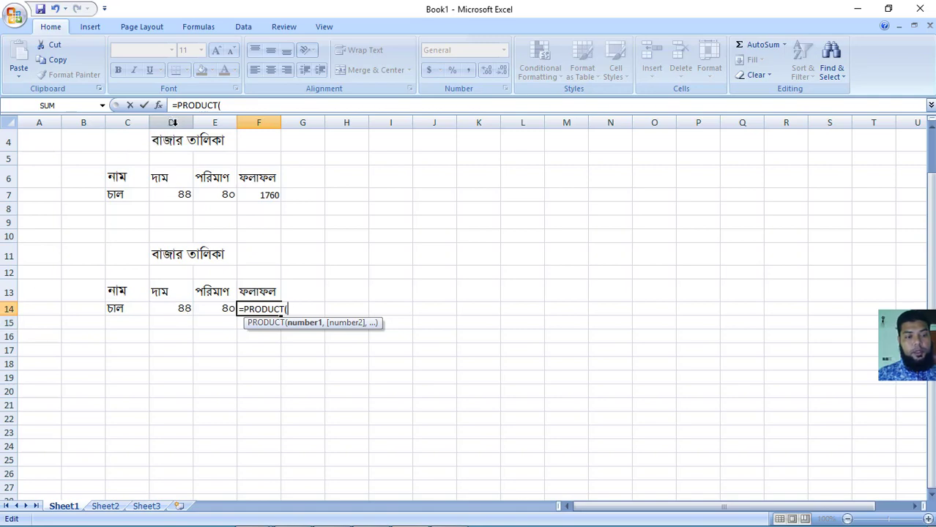
{"action": "left_click", "coordinate": [173, 308]}
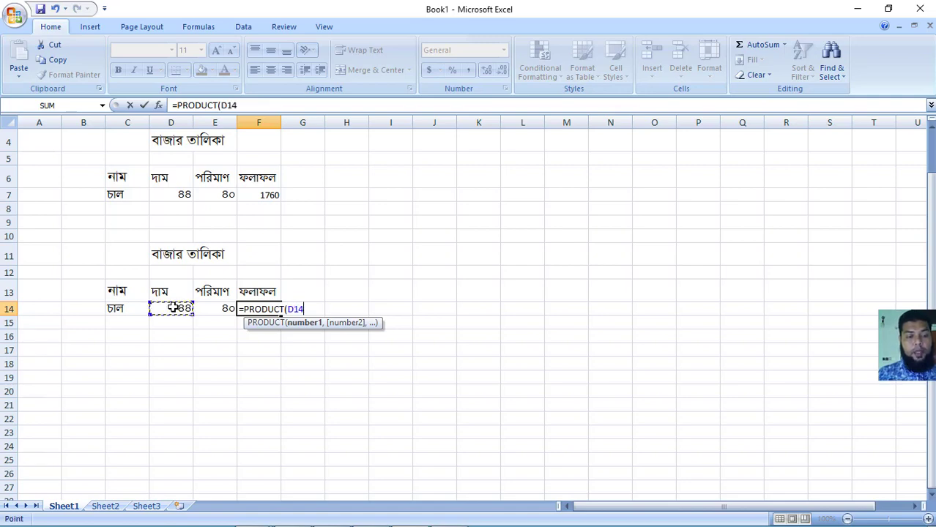
{"action": "left_click_drag", "start_coordinate": [182, 307], "coordinate": [196, 306]}
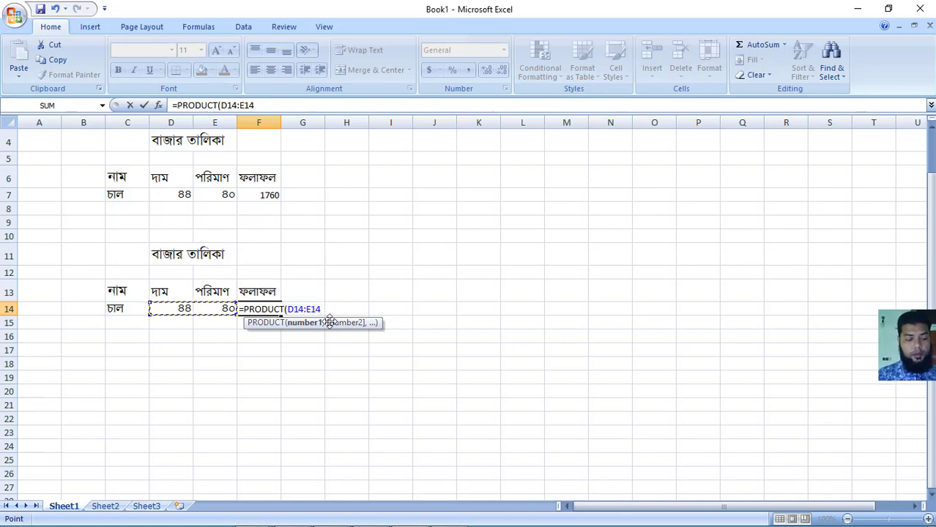
{"action": "type", "text": ")"}
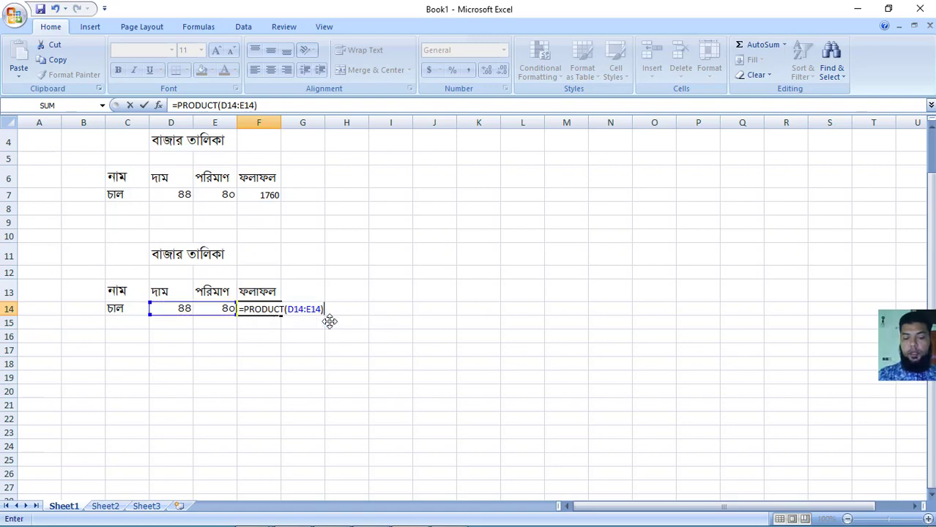
{"action": "key", "text": "Return"}
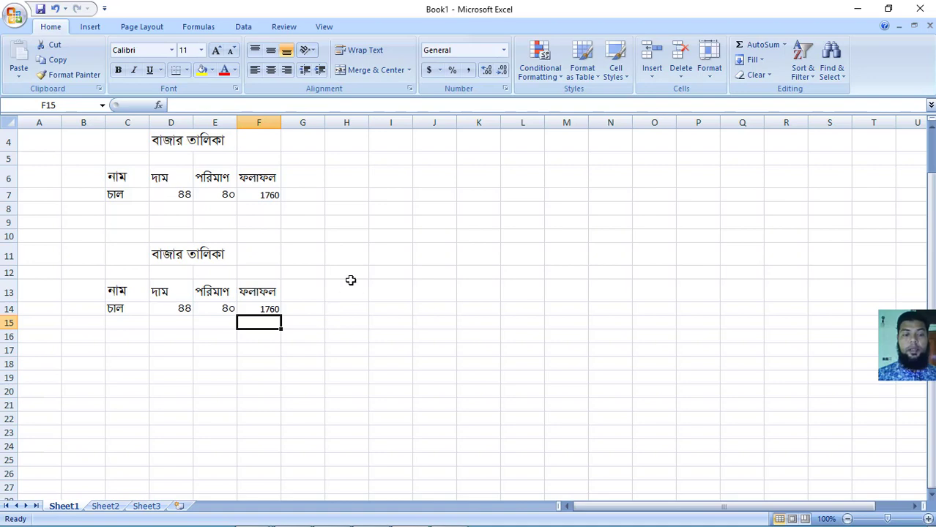
Examine the price and quantity cells D14:E14 and the PRODUCT formula in F14 that multiplies them.
{"action": "left_click_drag", "start_coordinate": [177, 311], "coordinate": [227, 311]}
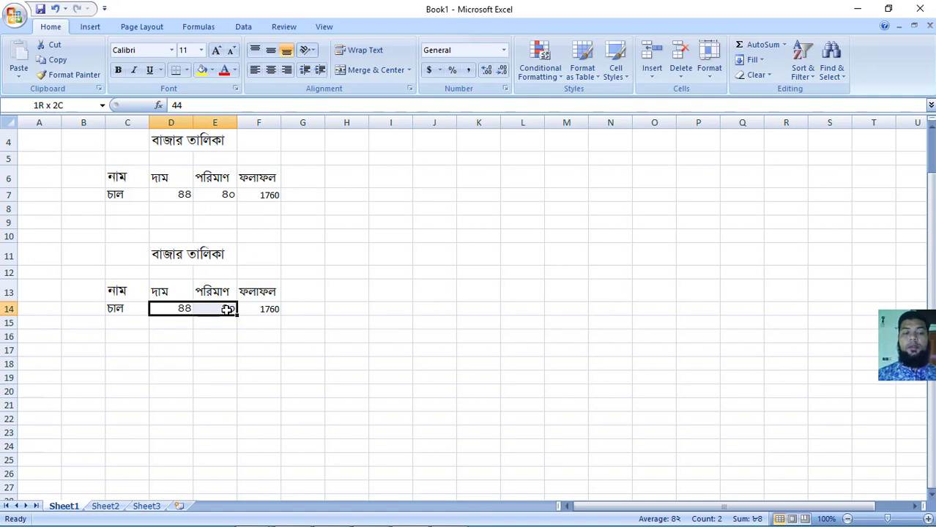
{"action": "left_click_drag", "start_coordinate": [228, 309], "coordinate": [228, 310]}
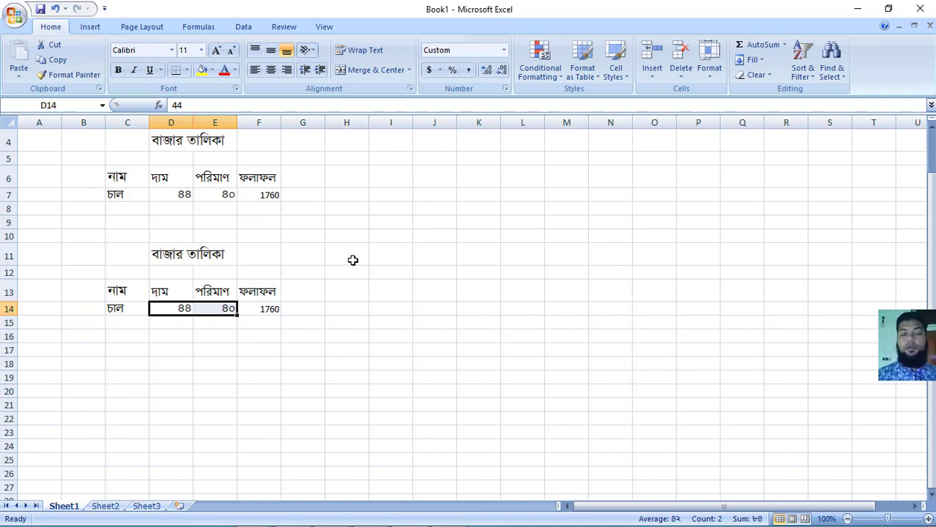
{"action": "left_click", "coordinate": [259, 309]}
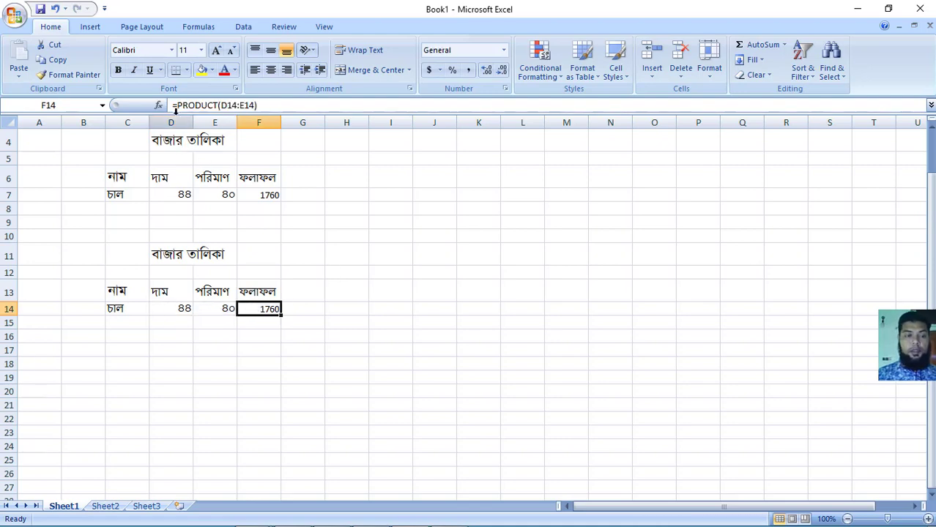
{"action": "left_click", "coordinate": [176, 108]}
{"action": "left_click_drag", "start_coordinate": [176, 108], "coordinate": [218, 109]}
{"action": "left_click", "coordinate": [183, 107]}
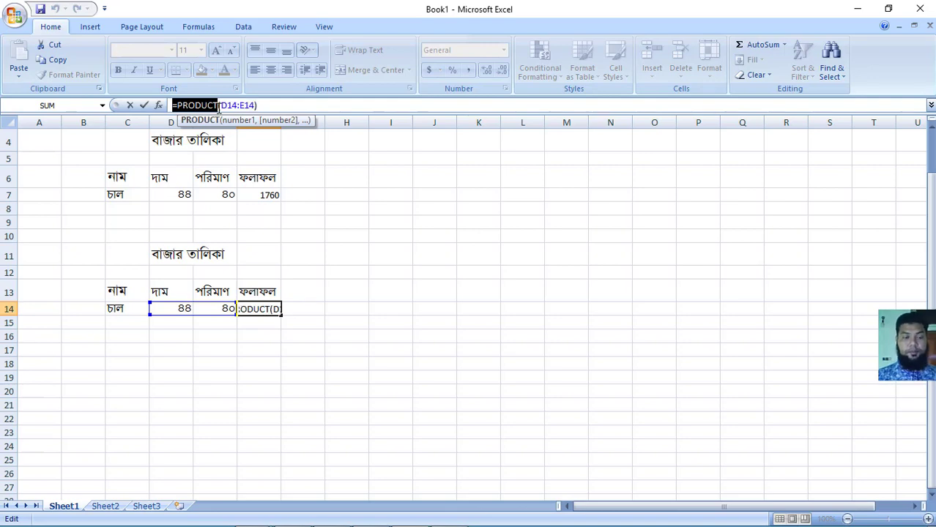
{"action": "key", "text": "Return"}
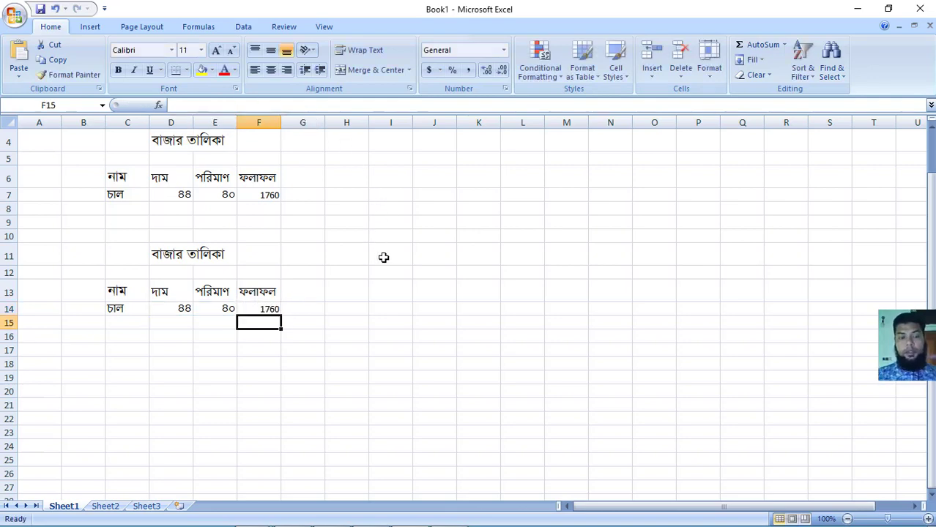
Enter the sample numbers 12, 3, 4 and 4 across cells I8 to L8.
{"action": "left_click", "coordinate": [385, 208]}
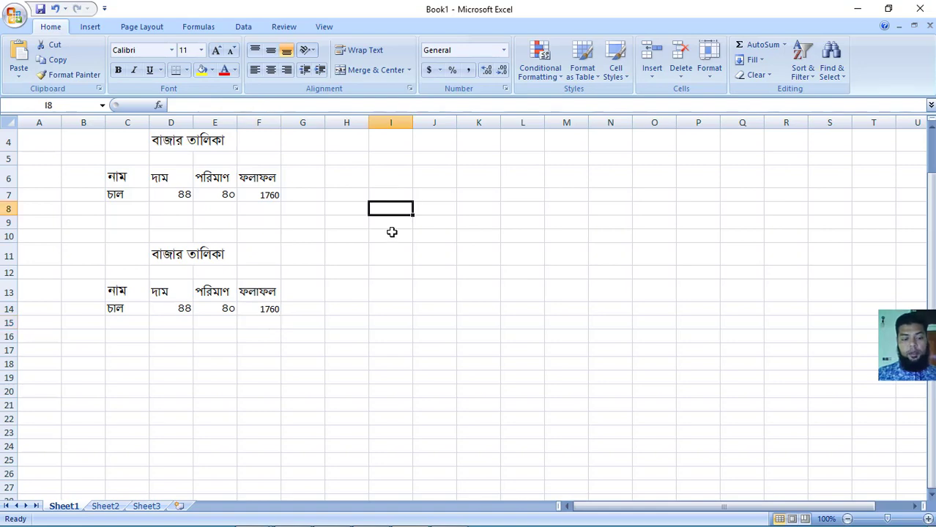
{"action": "type", "text": "12"}
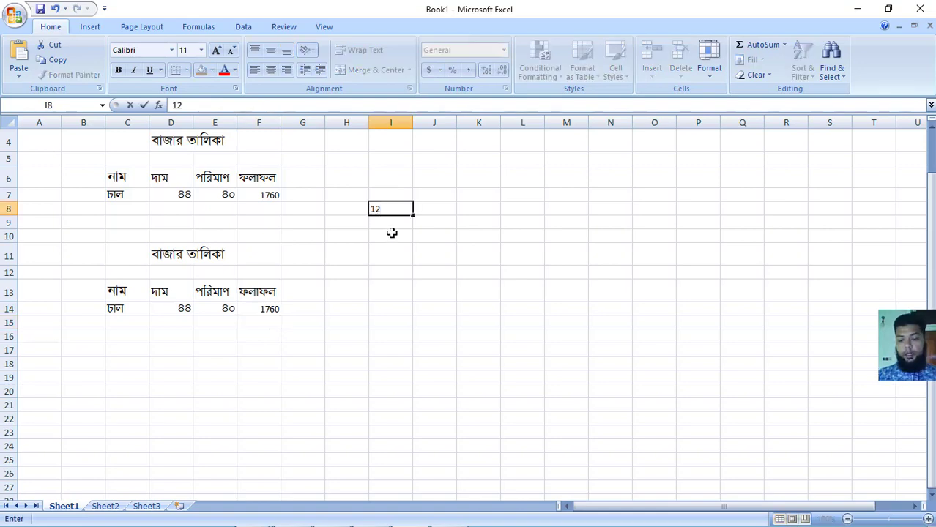
{"action": "key", "text": "Tab"}
{"action": "type", "text": "3"}
{"action": "key", "text": "Tab"}
{"action": "type", "text": "4"}
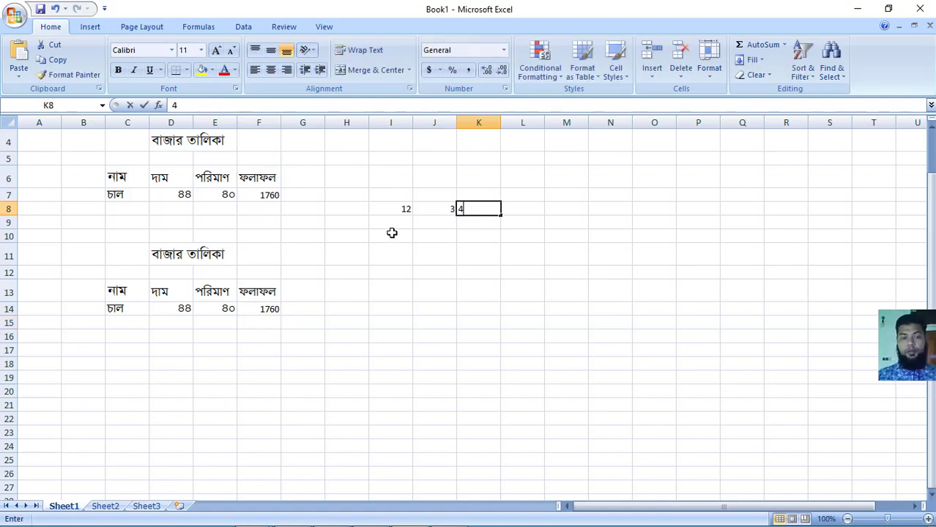
{"action": "key", "text": "Tab"}
{"action": "type", "text": "4"}
{"action": "key", "text": "Tab"}
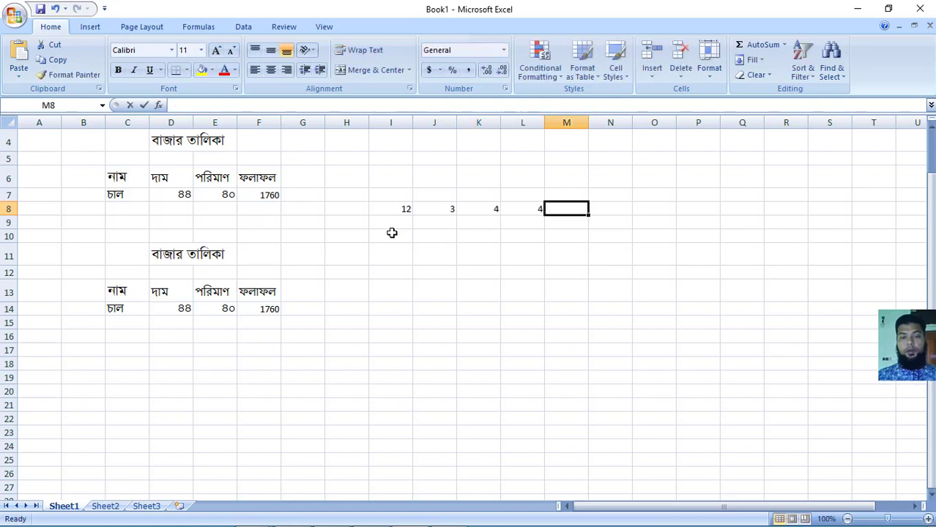
Enter 5 in cell M8 and multiply the row's numbers in N8 with the function =PRODUCT(I8:M8).
{"action": "type", "text": "5"}
{"action": "key", "text": "Tab"}
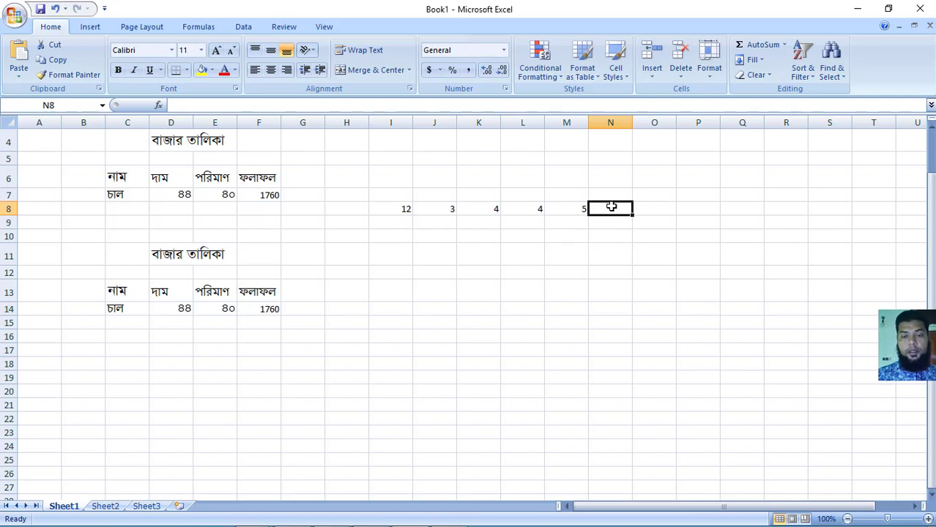
{"action": "left_click", "coordinate": [235, 107]}
{"action": "type", "text": "=PRODUCT"}
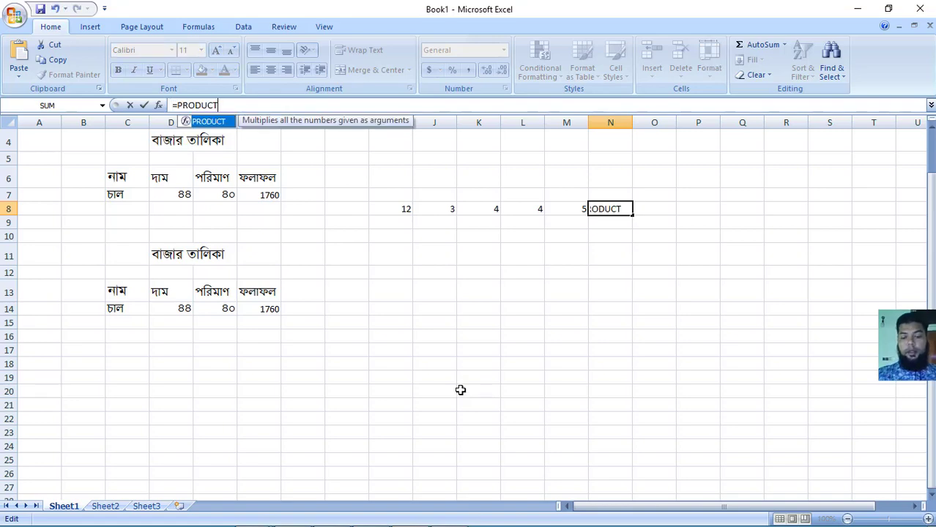
{"action": "type", "text": "("}
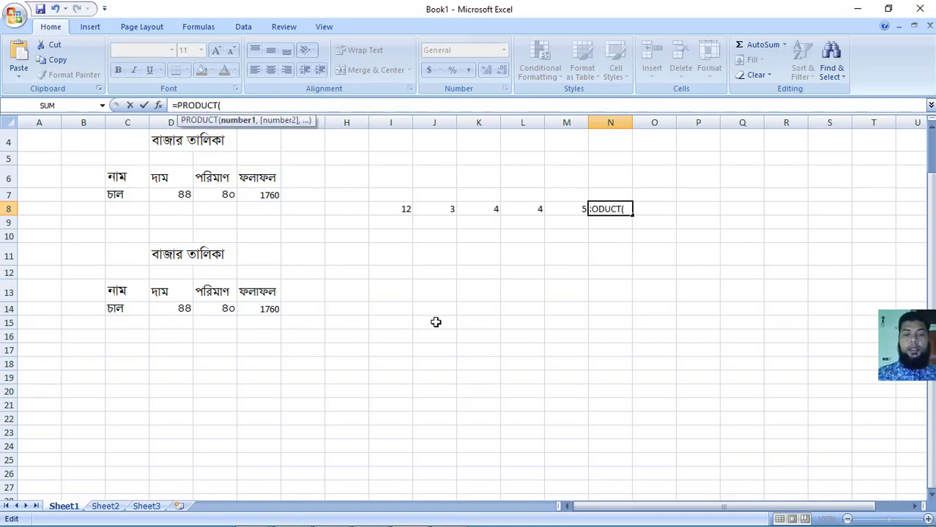
{"action": "left_click", "coordinate": [402, 210]}
{"action": "left_click_drag", "start_coordinate": [401, 211], "coordinate": [556, 211]}
{"action": "type", "text": ")"}
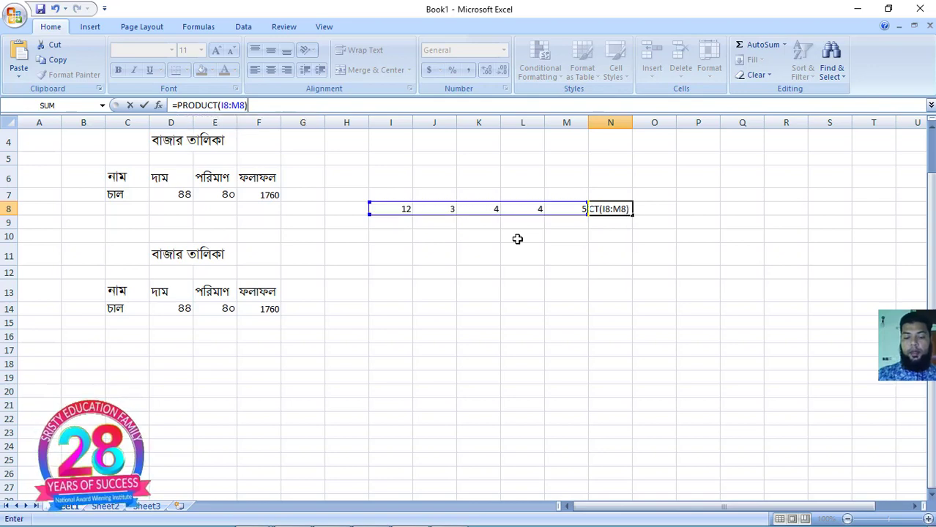
{"action": "key", "text": "Return"}
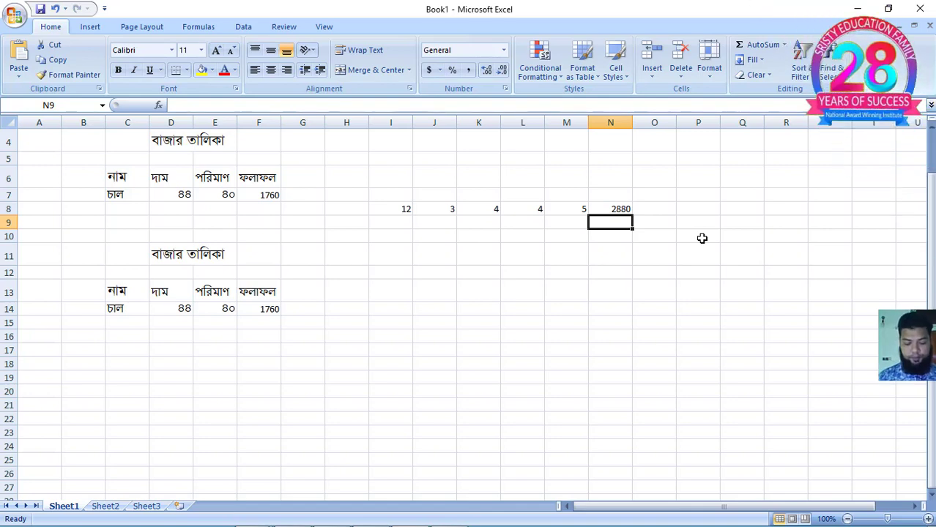
{"action": "scroll", "coordinate": [701, 238], "scroll_direction": "down", "scroll_amount": 1}
{"action": "left_click_drag", "start_coordinate": [117, 213], "coordinate": [225, 202]}
{"action": "left_click", "coordinate": [347, 212]}
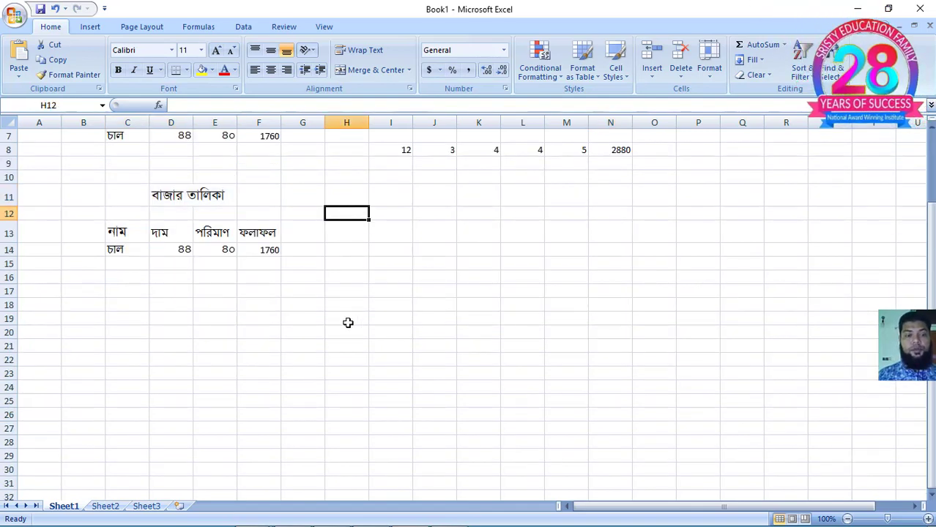
{"action": "scroll", "coordinate": [331, 318], "scroll_direction": "up", "scroll_amount": 2}
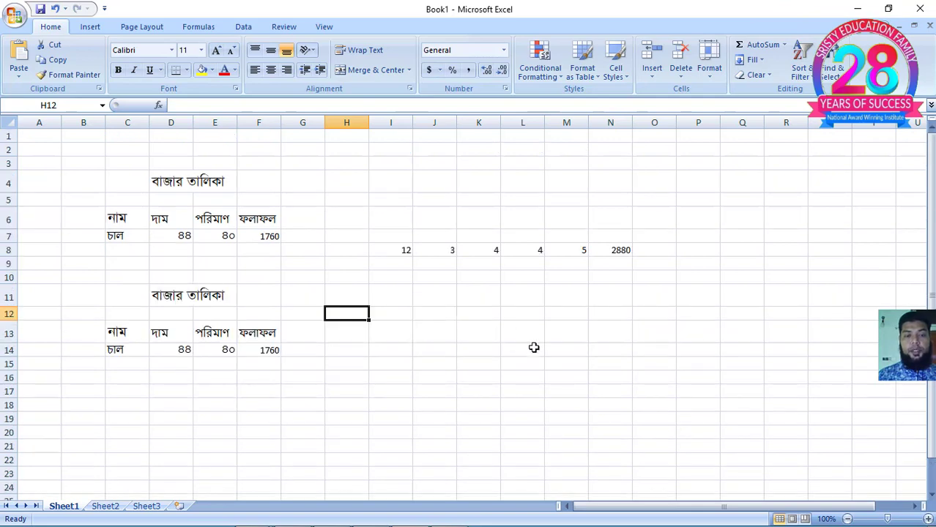
Enter the sample numbers 20 in cell J4 and 2 in cell K4 for a division example.
{"action": "left_click", "coordinate": [432, 179]}
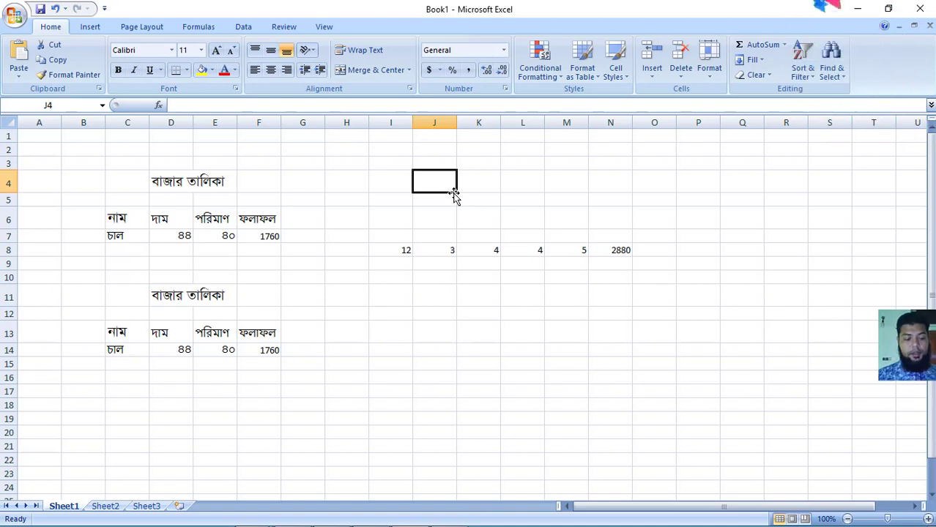
{"action": "type", "text": "29"}
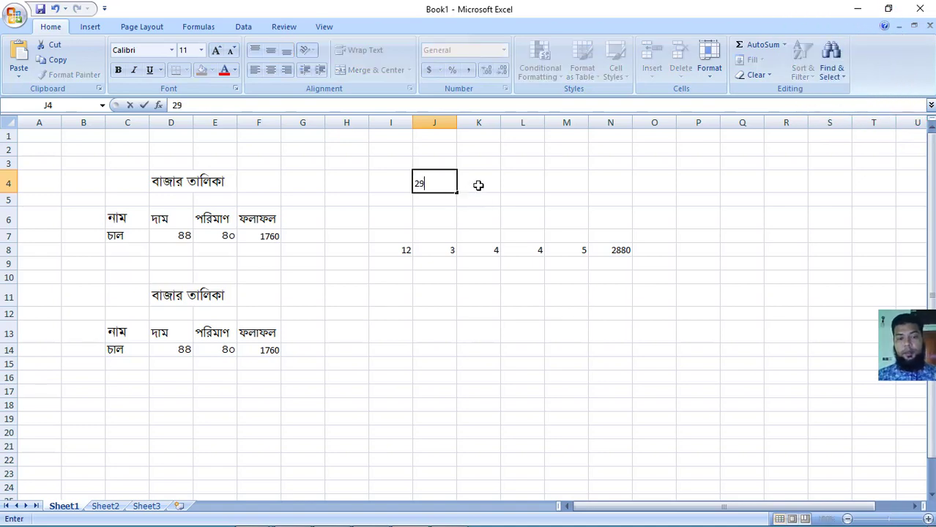
{"action": "left_click", "coordinate": [478, 186]}
{"action": "type", "text": "2"}
{"action": "left_click", "coordinate": [532, 185]}
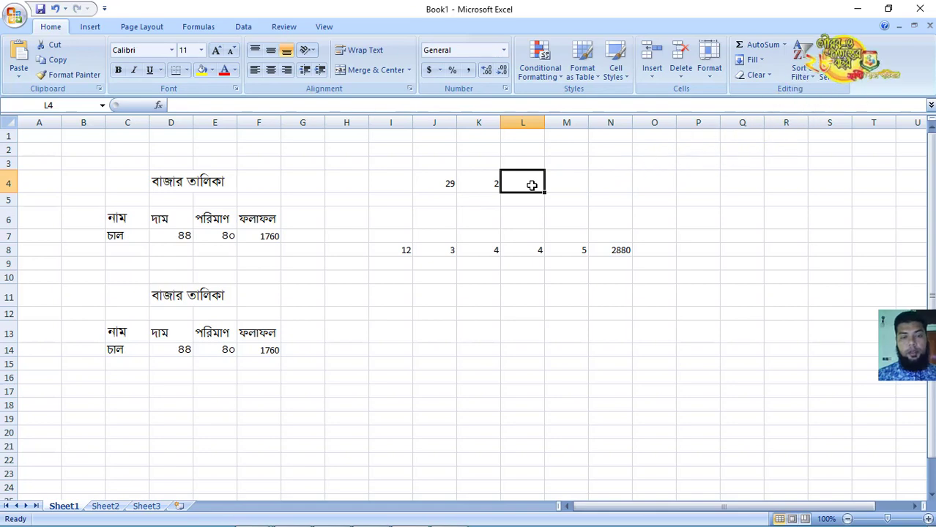
{"action": "left_click", "coordinate": [440, 185]}
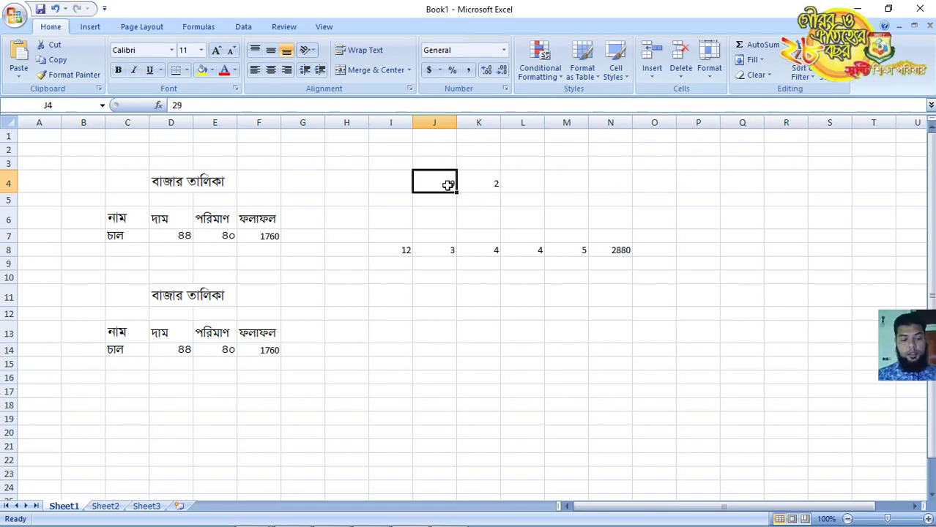
{"action": "type", "text": "20"}
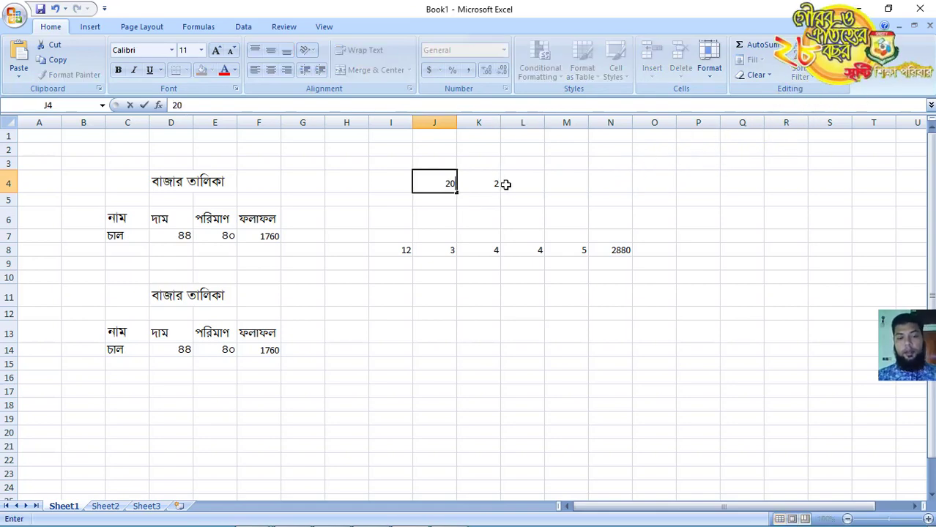
{"action": "left_click", "coordinate": [509, 184]}
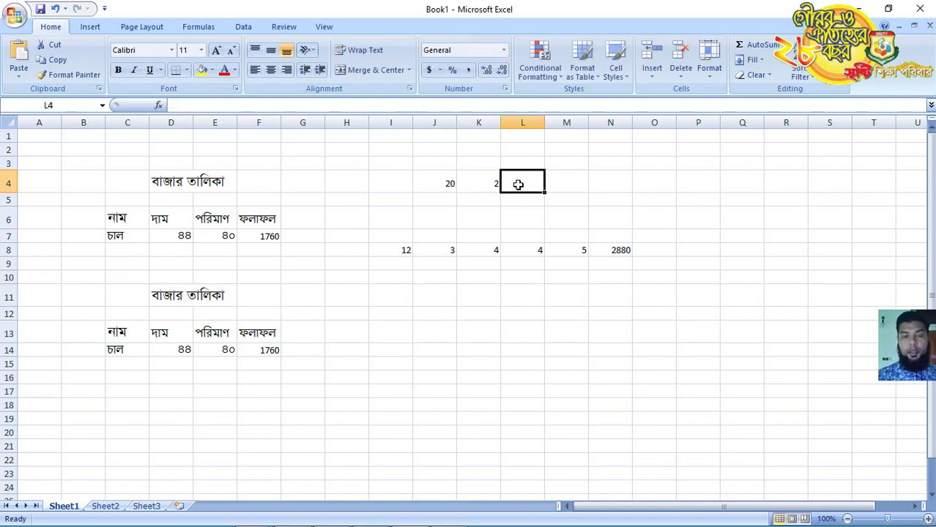
Divide the first sample number by the second in cell G4 with the formula =J4/K4.
{"action": "left_click", "coordinate": [229, 122]}
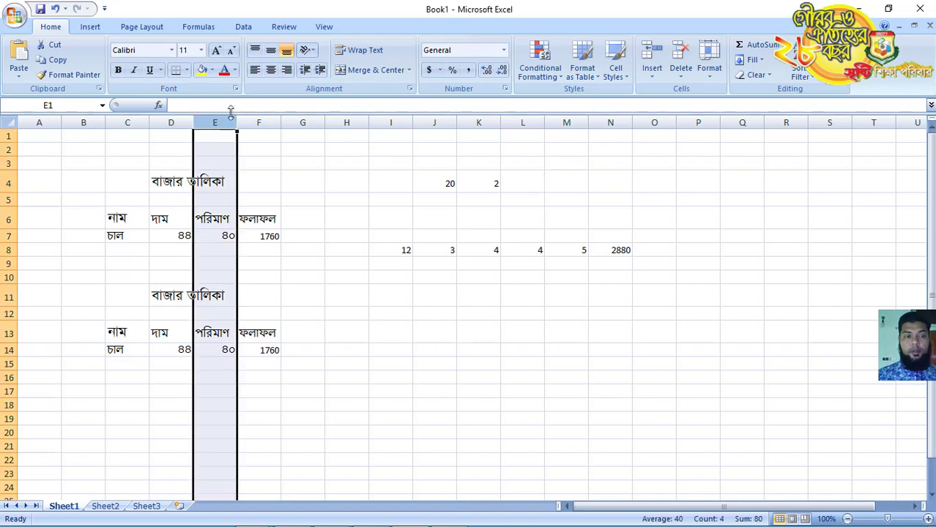
{"action": "left_click", "coordinate": [296, 179]}
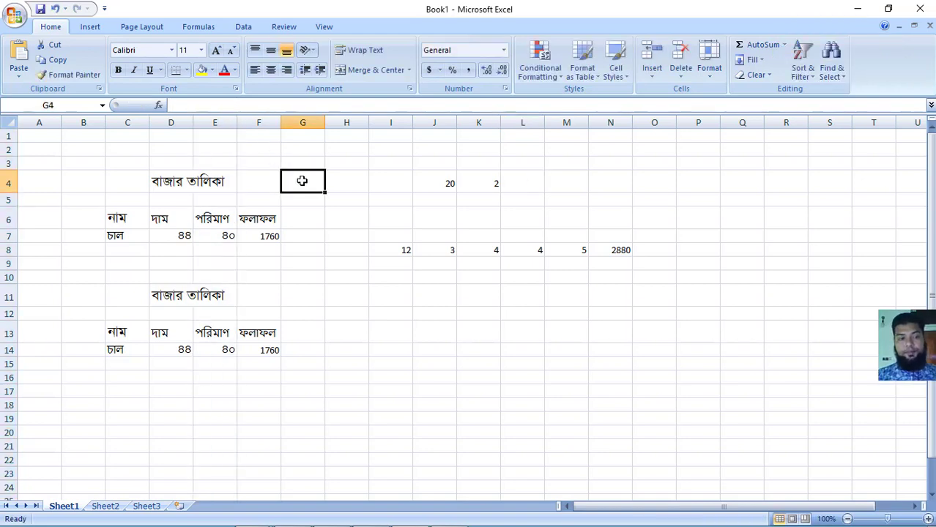
{"action": "left_click", "coordinate": [187, 105]}
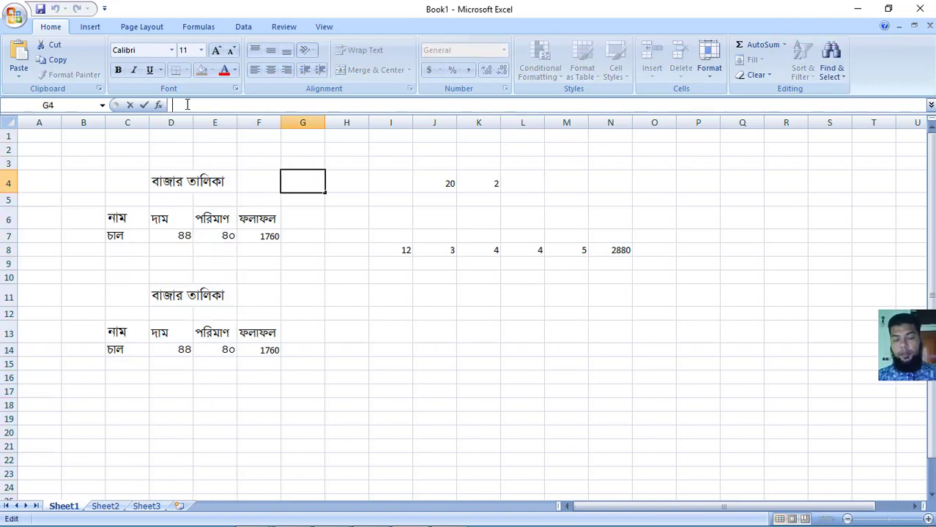
{"action": "type", "text": "="}
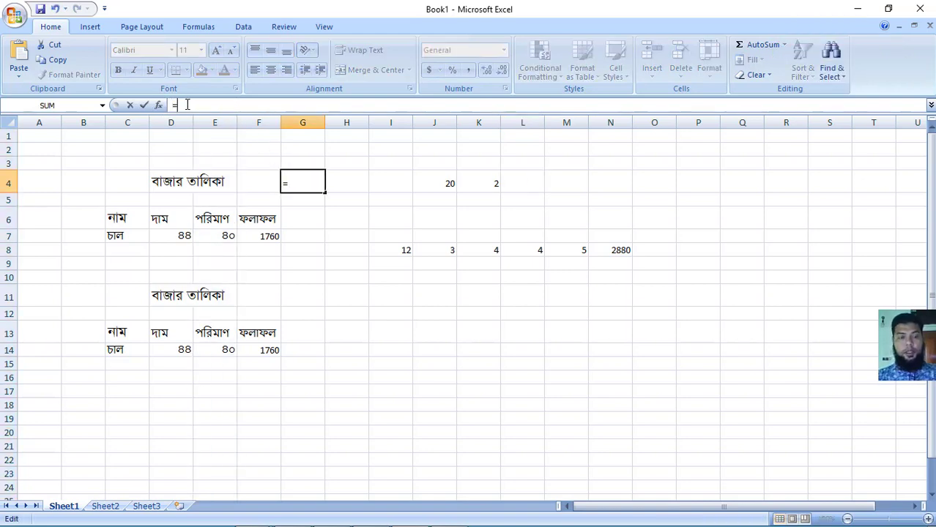
{"action": "left_click", "coordinate": [449, 185]}
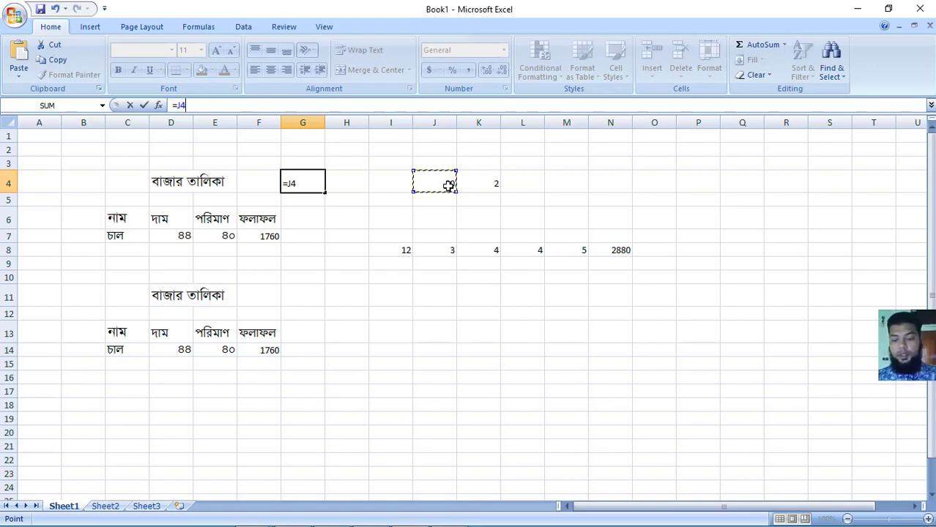
{"action": "type", "text": "/"}
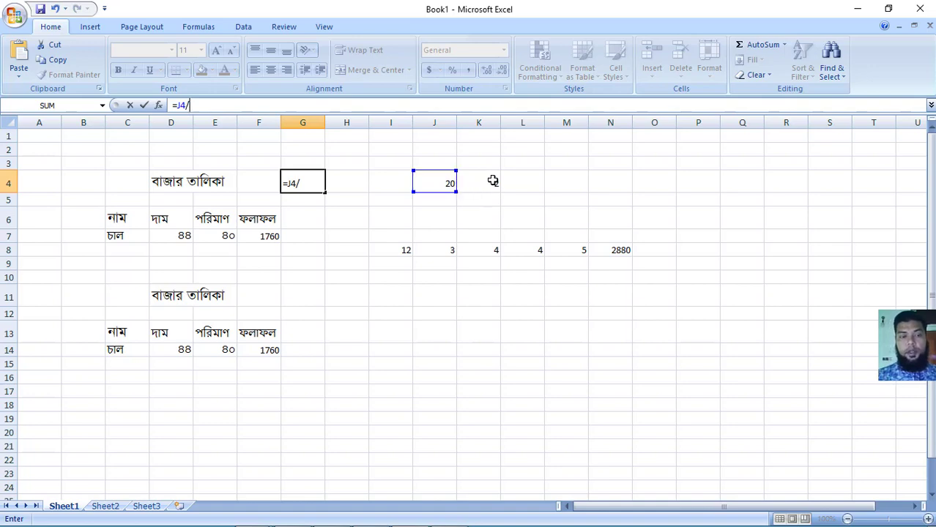
{"action": "left_click", "coordinate": [494, 183]}
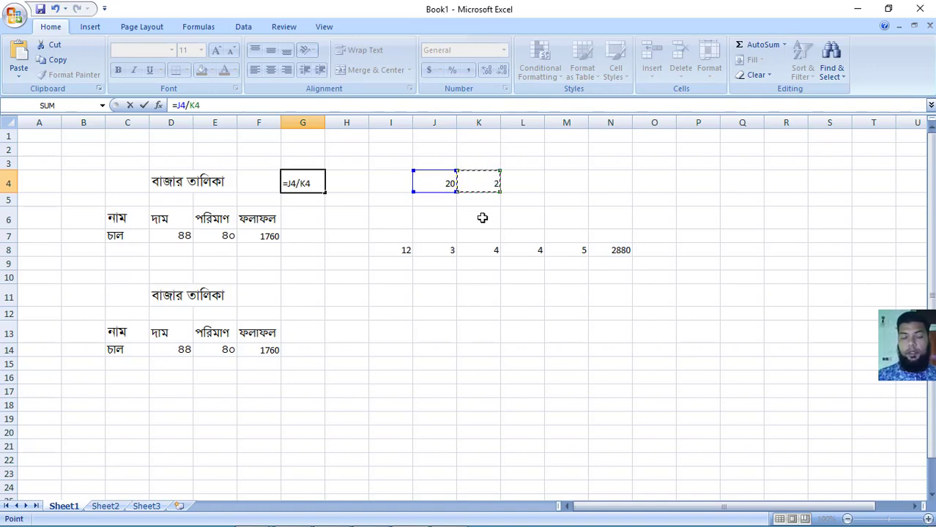
{"action": "key", "text": "Return"}
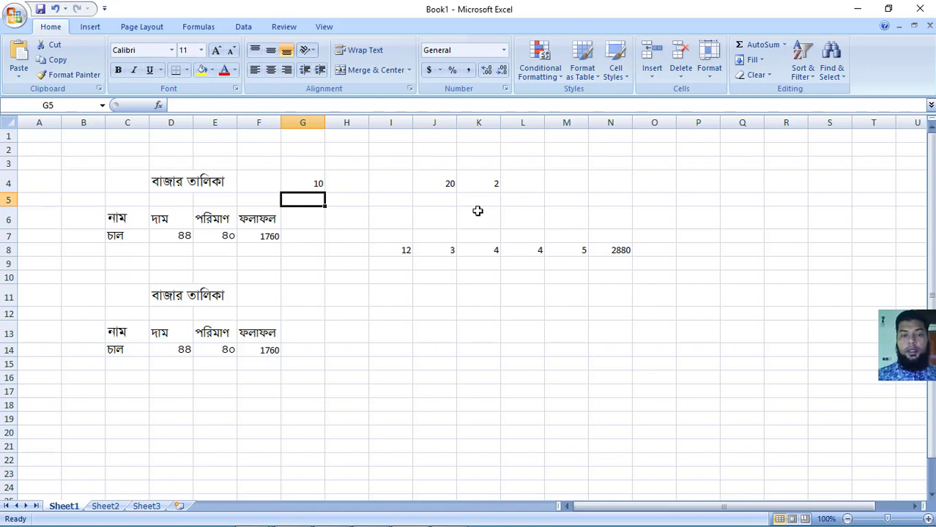
Move the division formula from cell G4 to L4, beside the two numbers it divides.
{"action": "left_click", "coordinate": [306, 184]}
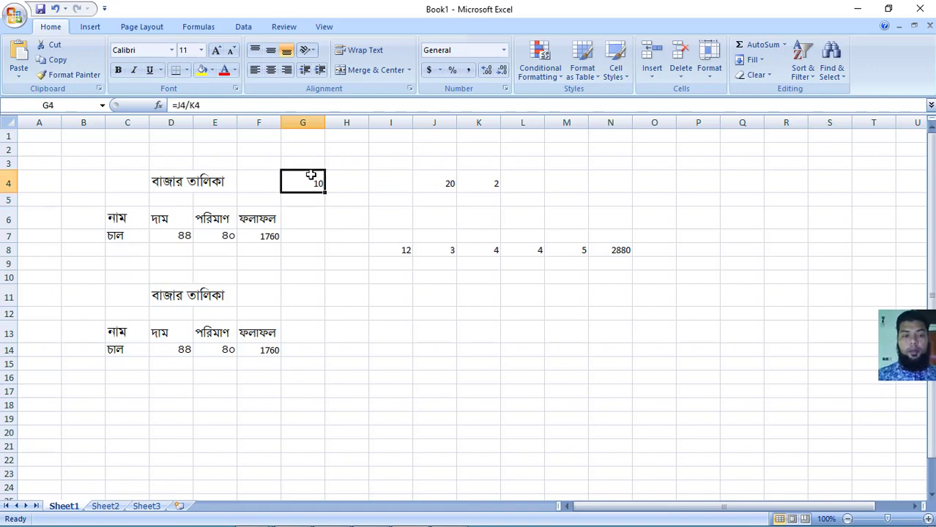
{"action": "left_click_drag", "start_coordinate": [308, 172], "coordinate": [516, 180]}
{"action": "key", "text": "Return"}
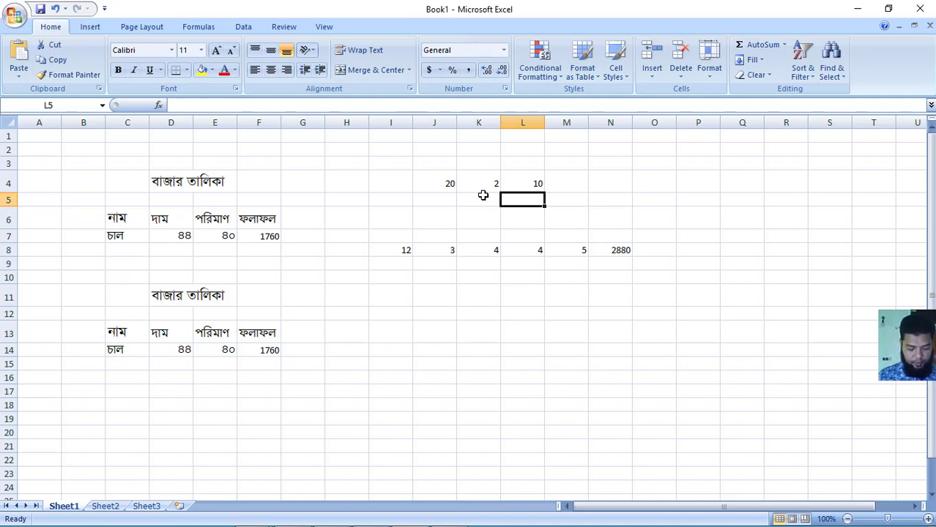
{"action": "left_click", "coordinate": [539, 183]}
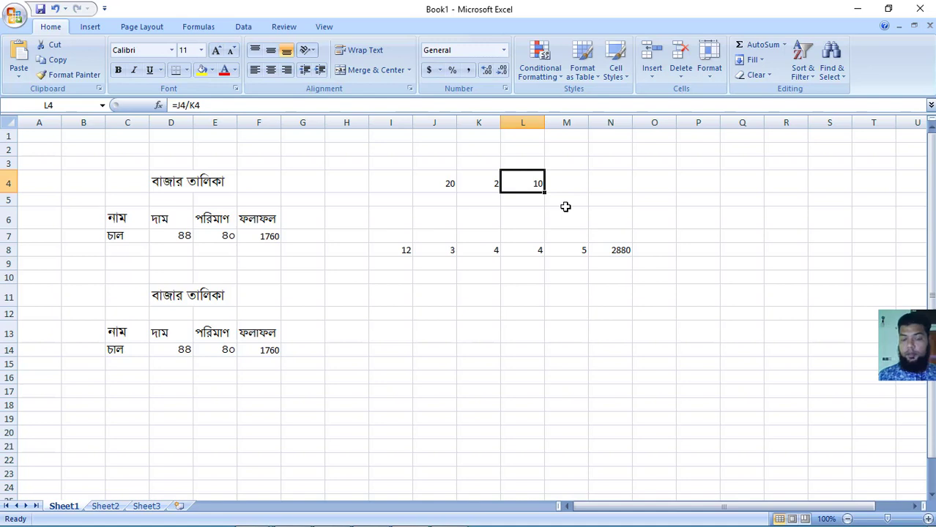
Enter a second pair of division numbers, 400 in cell J6 and 15 in cell K6.
{"action": "left_click", "coordinate": [453, 214]}
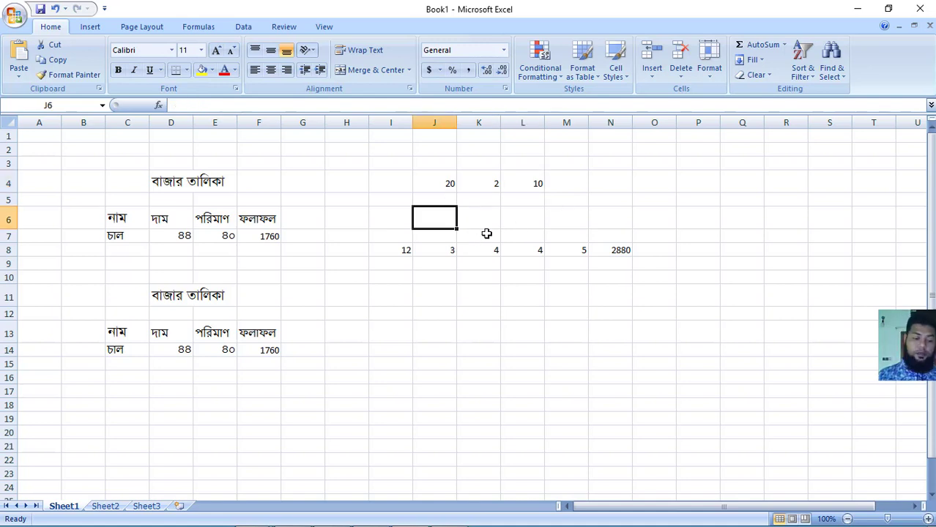
{"action": "type", "text": "30"}
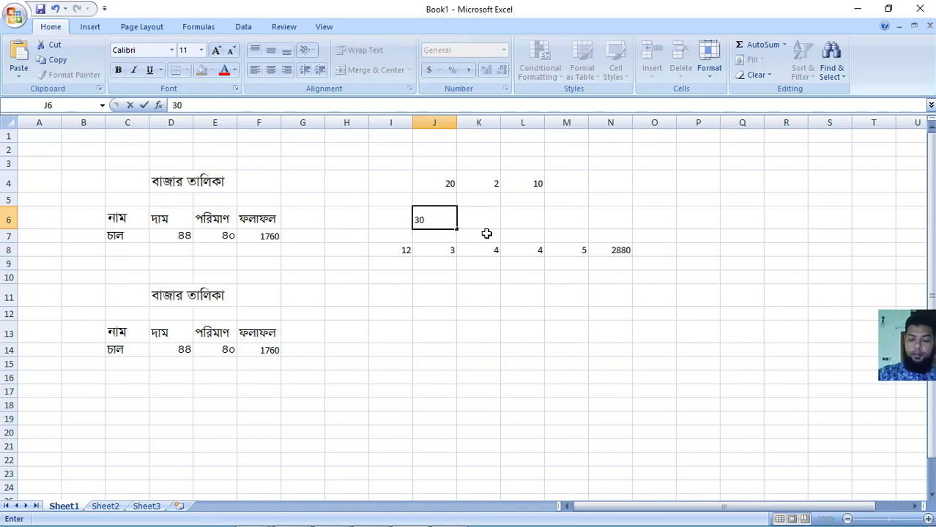
{"action": "key", "text": "Tab"}
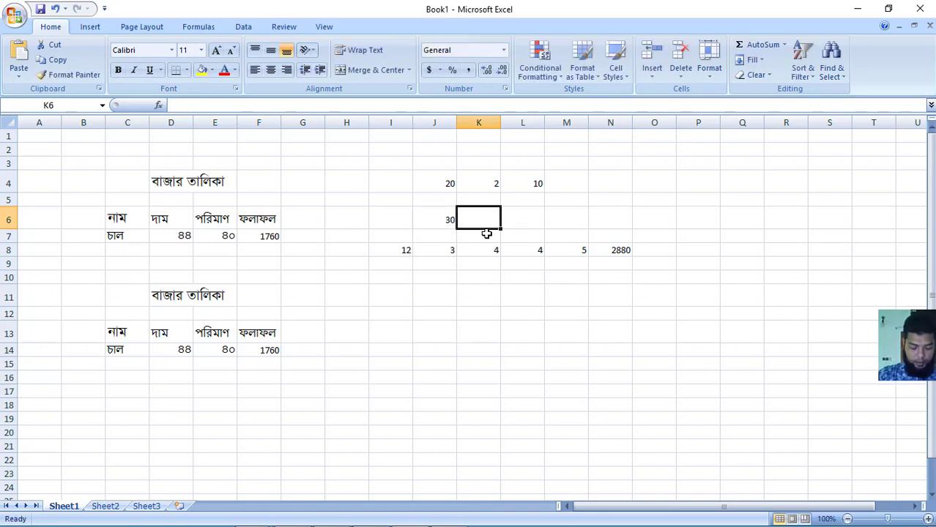
{"action": "key", "text": "Left"}
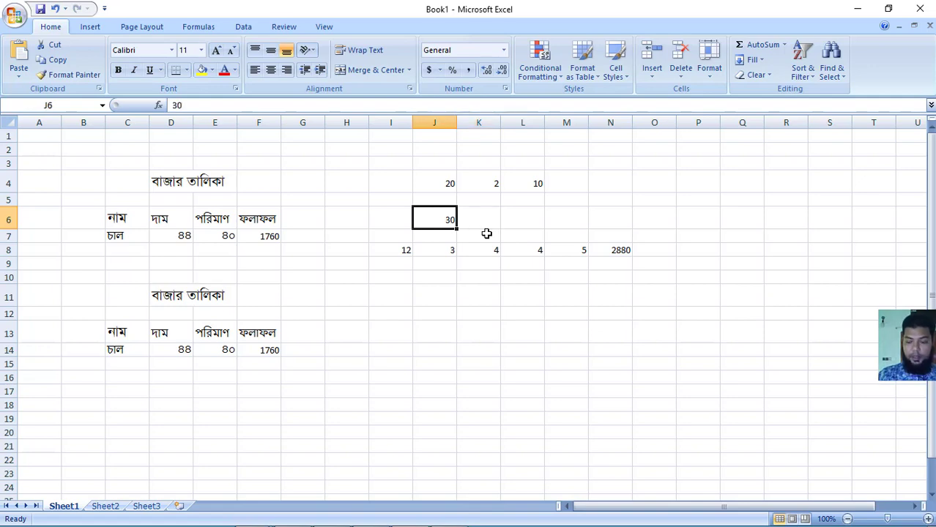
{"action": "key", "text": "BackSpace"}
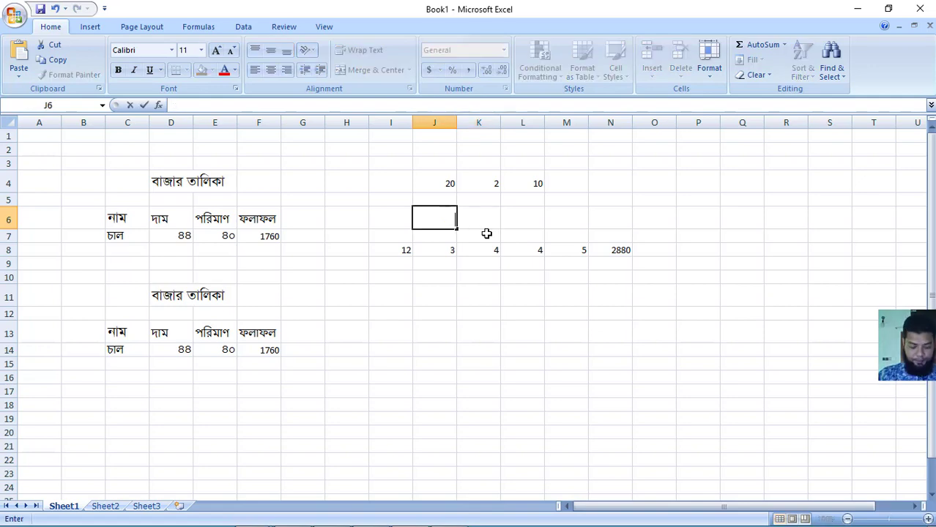
{"action": "type", "text": "4"}
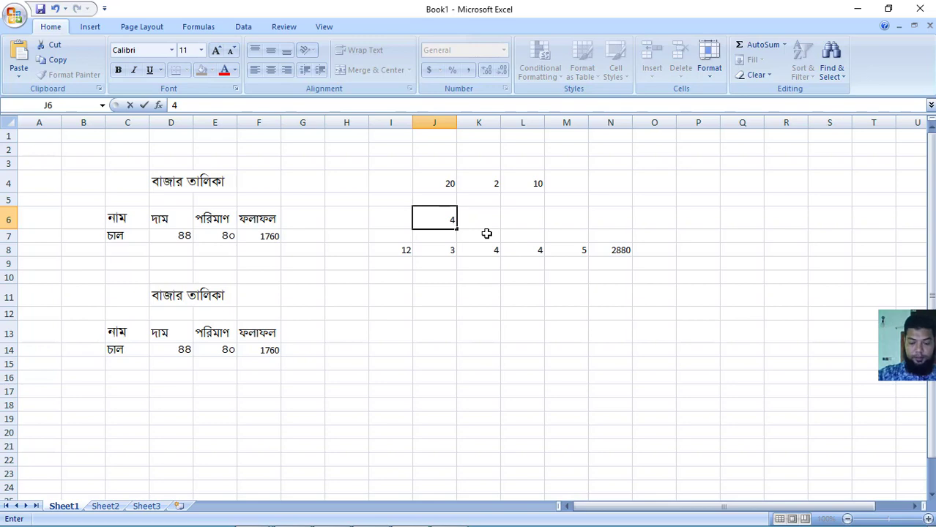
{"action": "type", "text": "00"}
{"action": "key", "text": "Tab"}
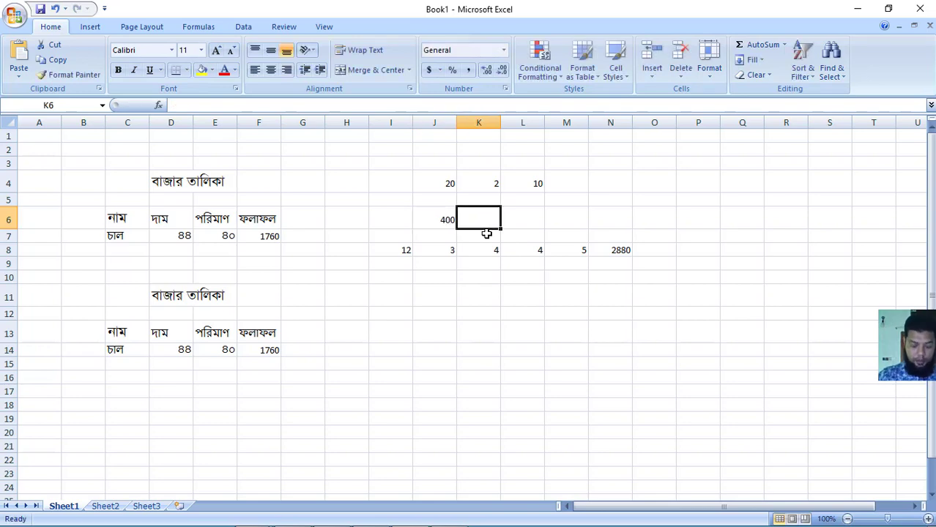
{"action": "type", "text": "15"}
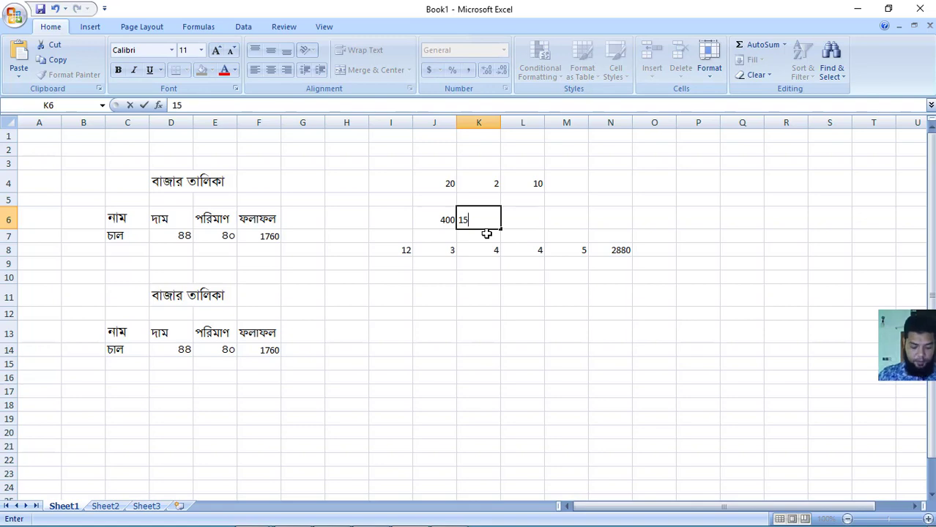
Calculate 15 percent of 400 in cell L6 with the formula =J6*K6%.
{"action": "left_click", "coordinate": [520, 219]}
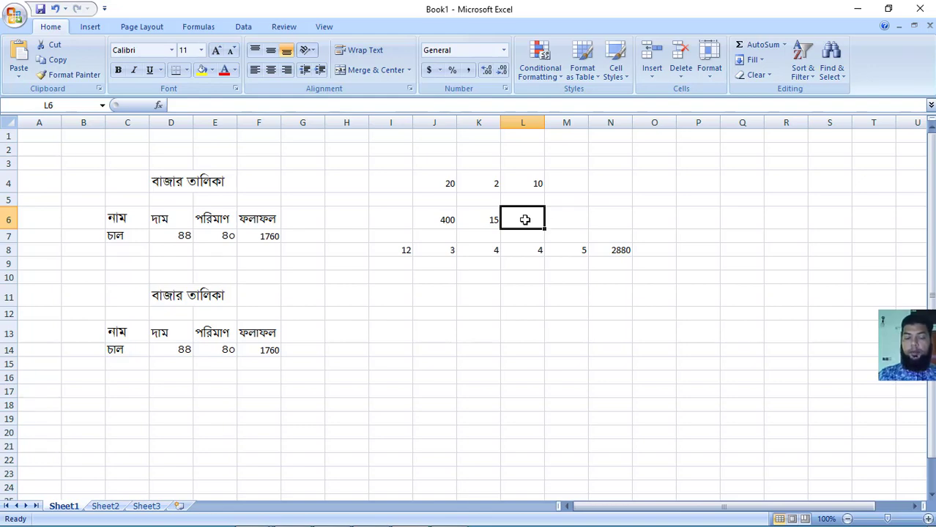
{"action": "type", "text": "="}
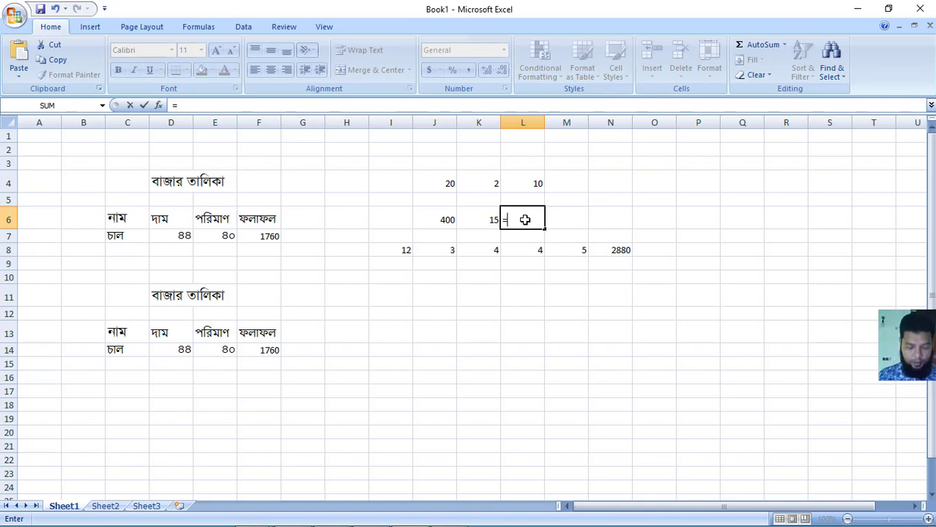
{"action": "left_click", "coordinate": [446, 221]}
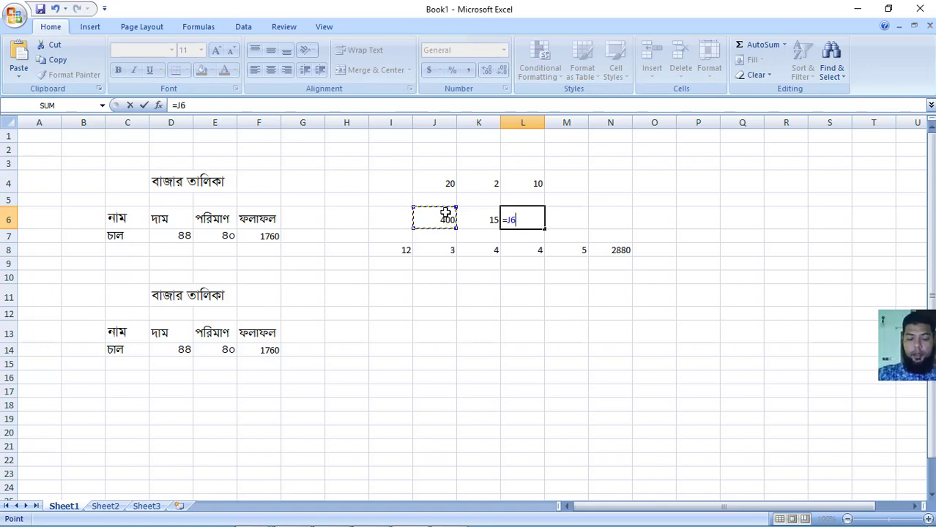
{"action": "type", "text": "*"}
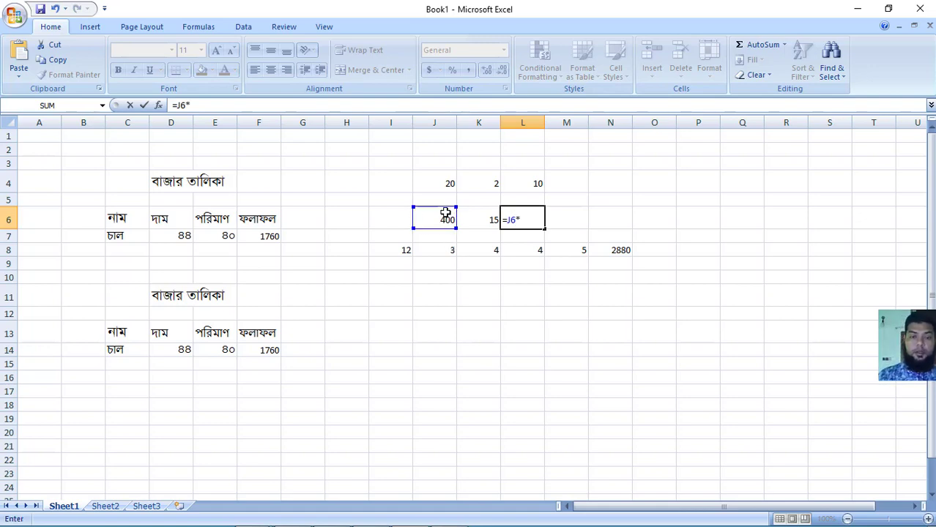
{"action": "left_click", "coordinate": [485, 221]}
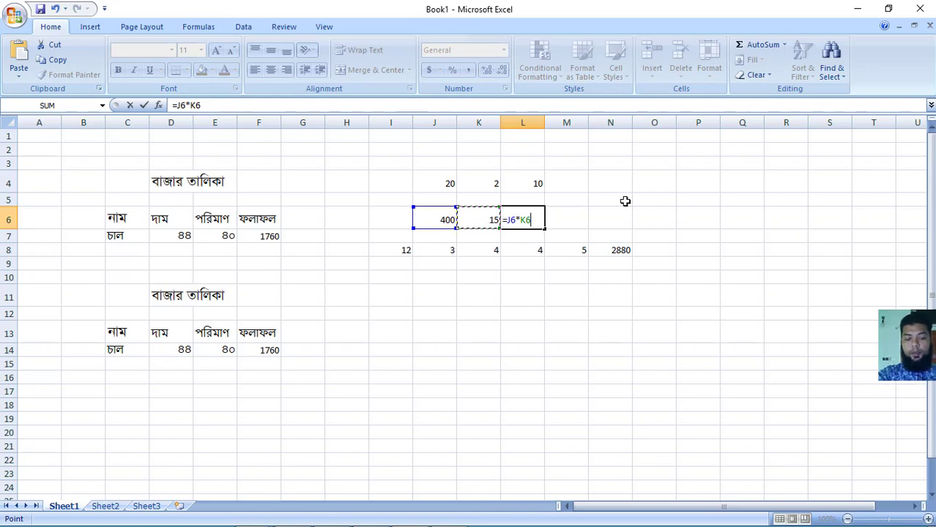
{"action": "type", "text": "%"}
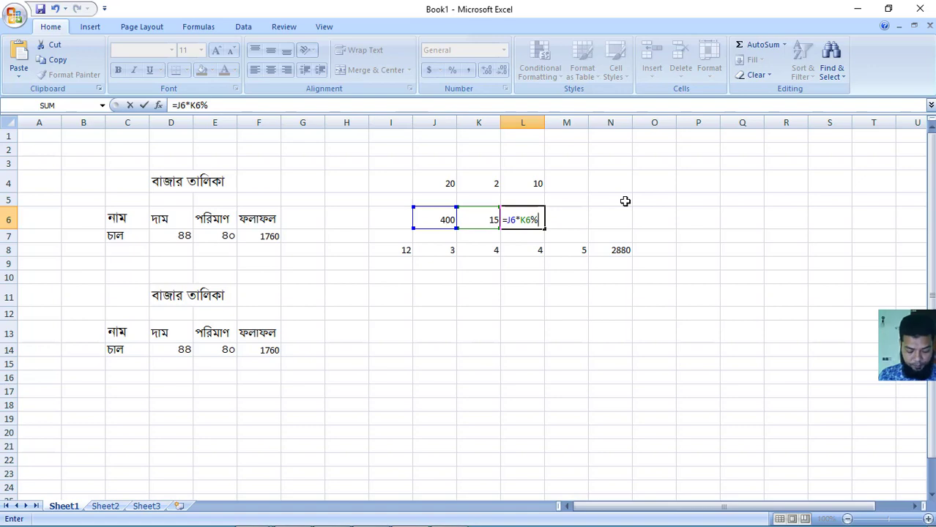
{"action": "key", "text": "Return"}
{"action": "type", "text": "="}
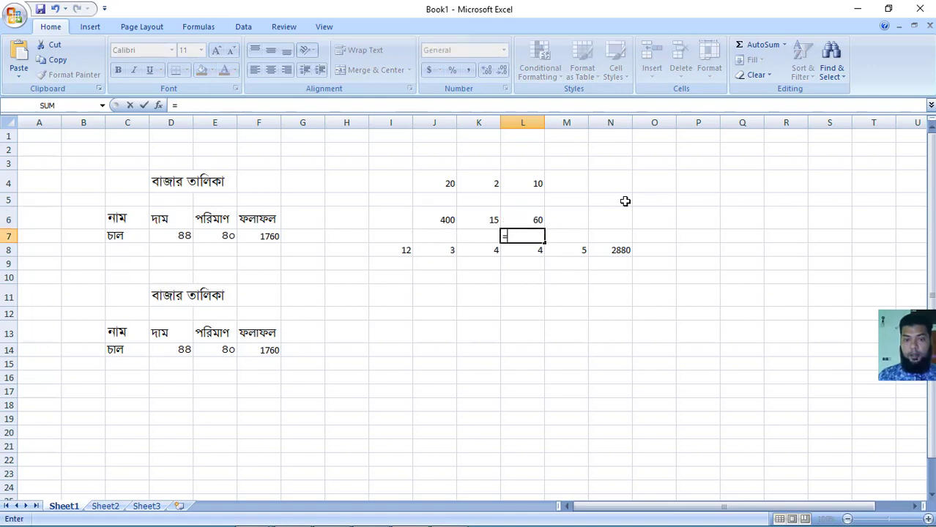
{"action": "key", "text": "Escape"}
Extend the percentage formula in cell L6 to add the base amount, making it =J6*K6%+J6.
{"action": "key", "text": "Up"}
{"action": "left_click", "coordinate": [280, 105]}
{"action": "type", "text": "+"}
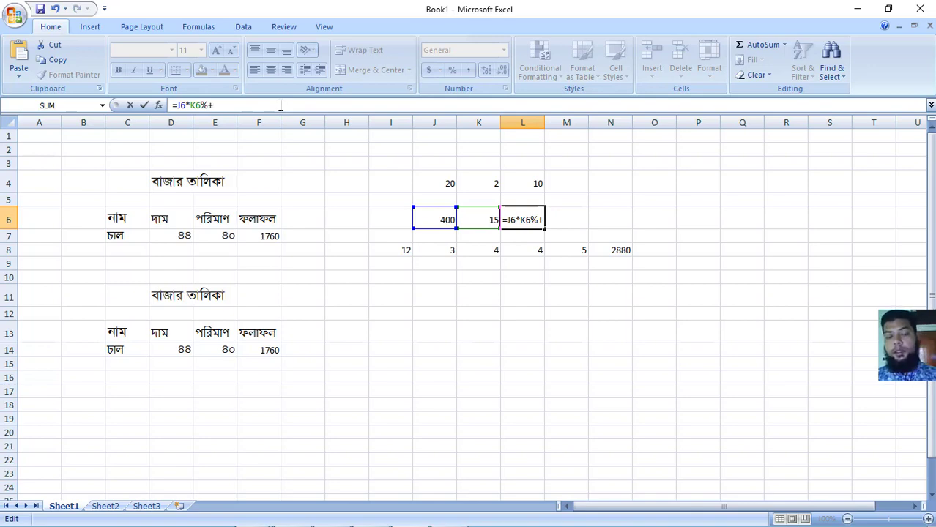
{"action": "left_click", "coordinate": [437, 220]}
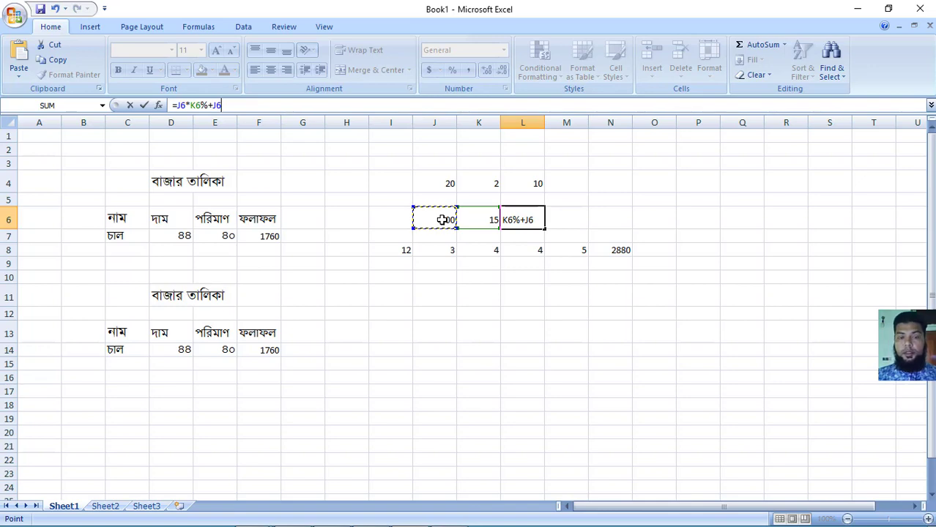
{"action": "key", "text": "Return"}
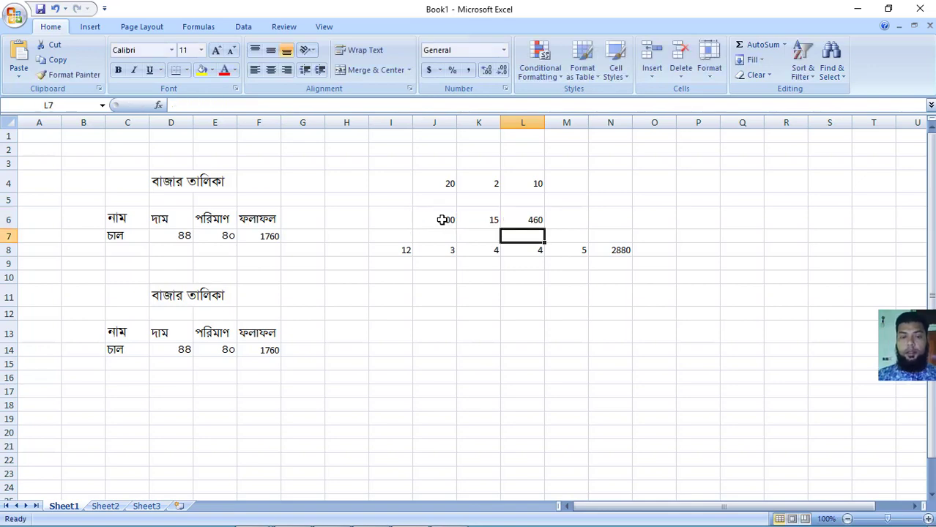